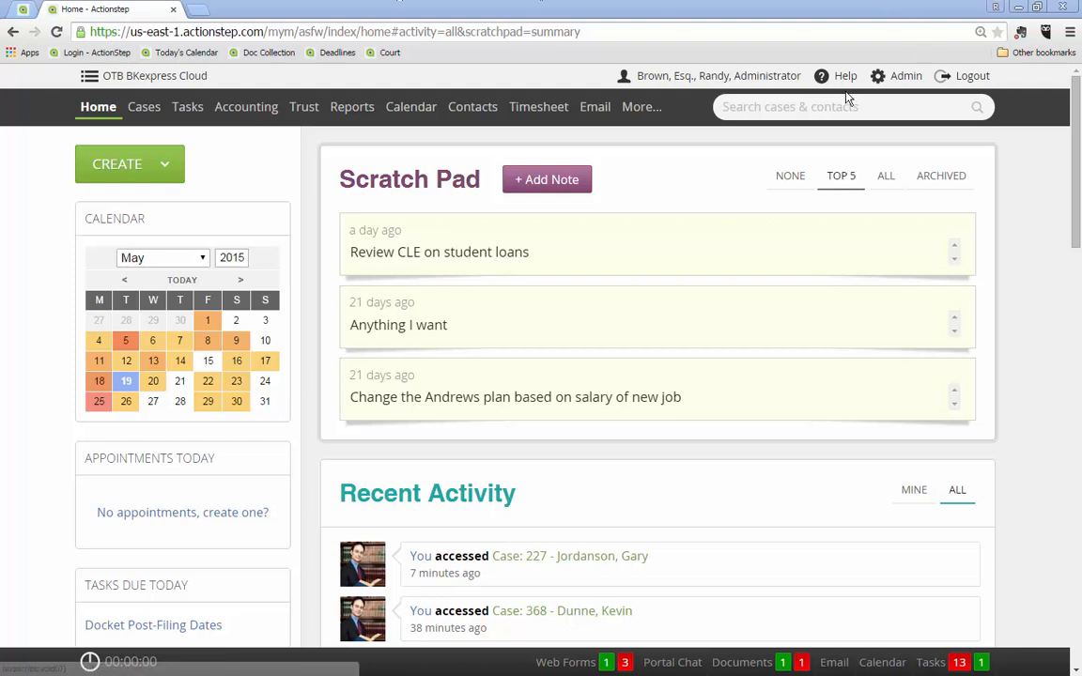
Search cases and contacts for the client's surname and open the client's bankruptcy case rather than the prospecting one
click(760, 109)
text(du)
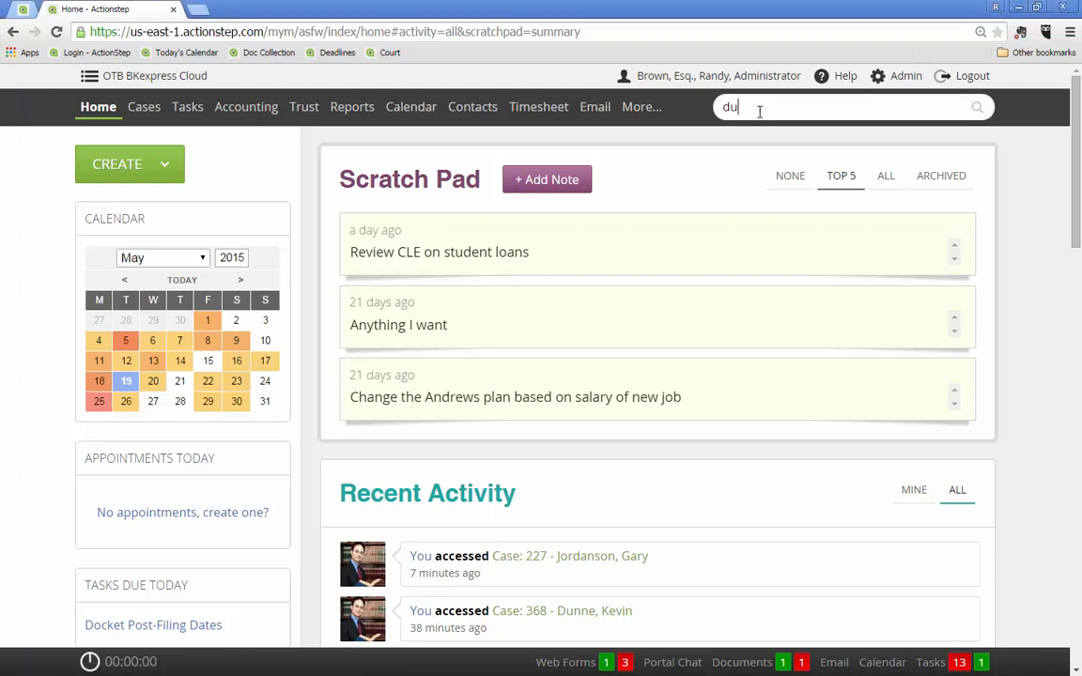
text(nne)
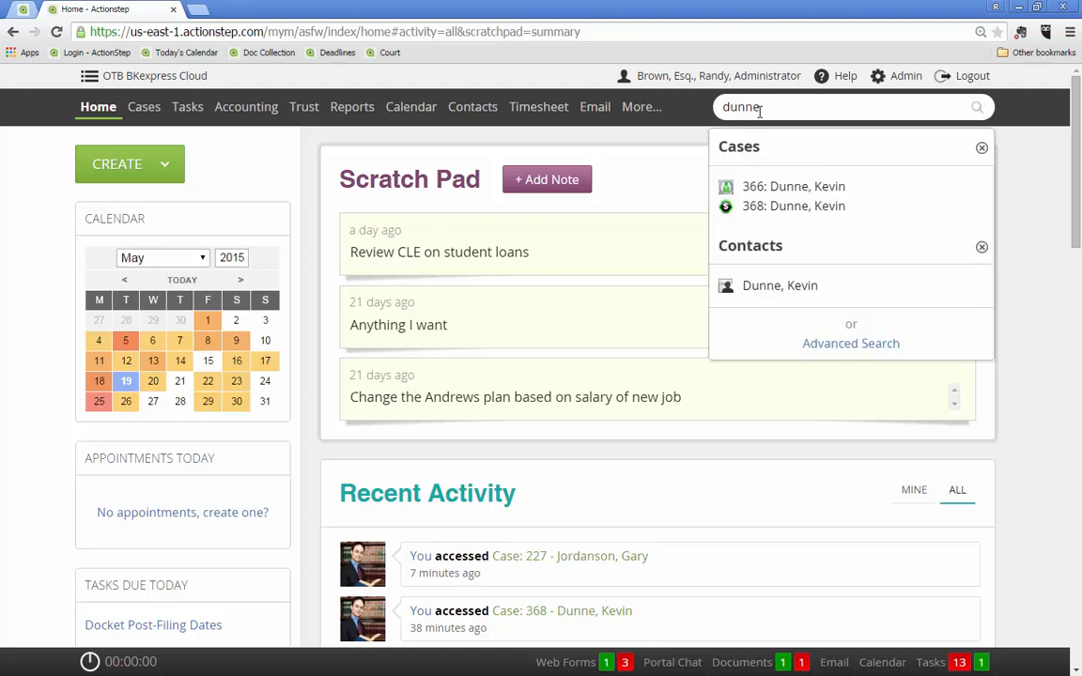
click(763, 207)
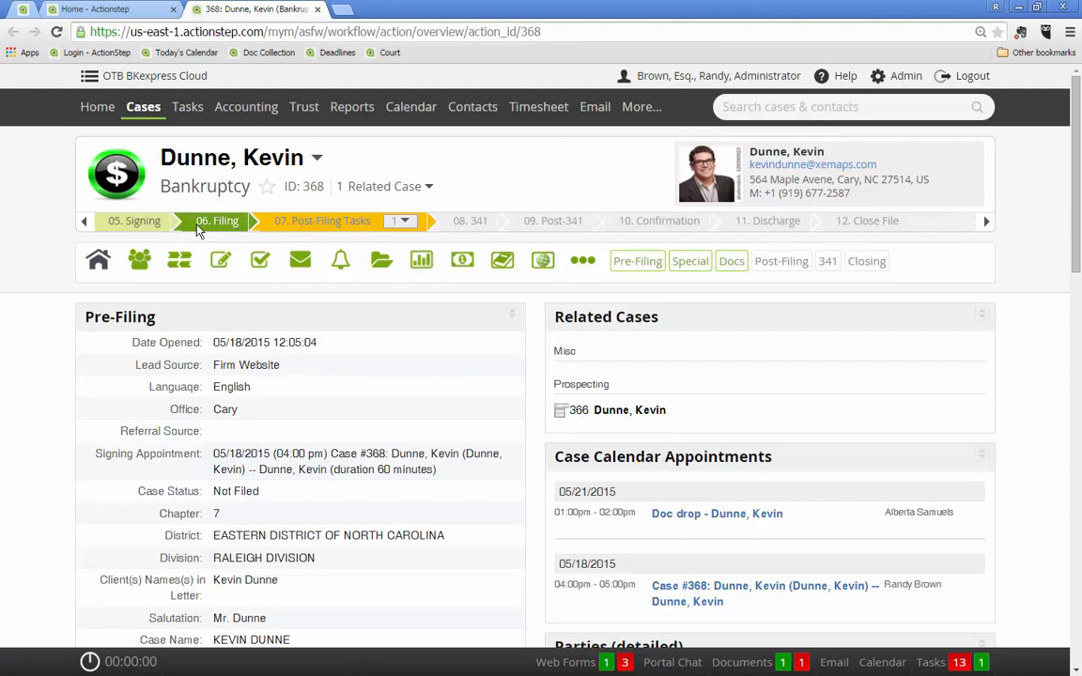
Start changing the case to step 07. Post-Filing Tasks and review the tasks that the step creates
mouse_move(198, 230)
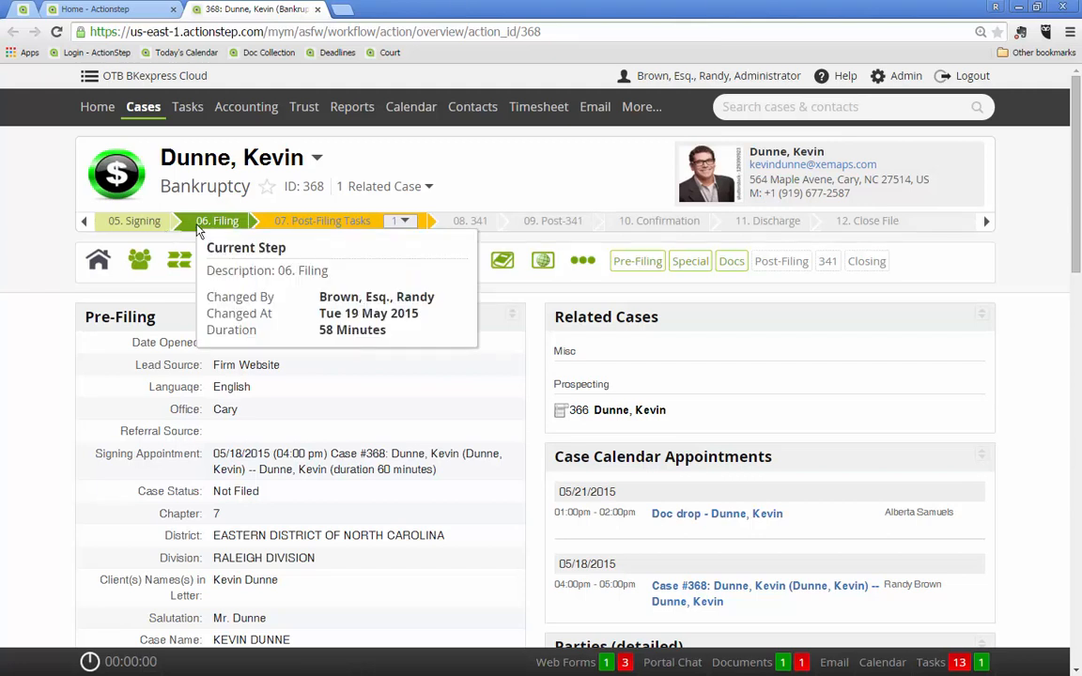
mouse_move(309, 230)
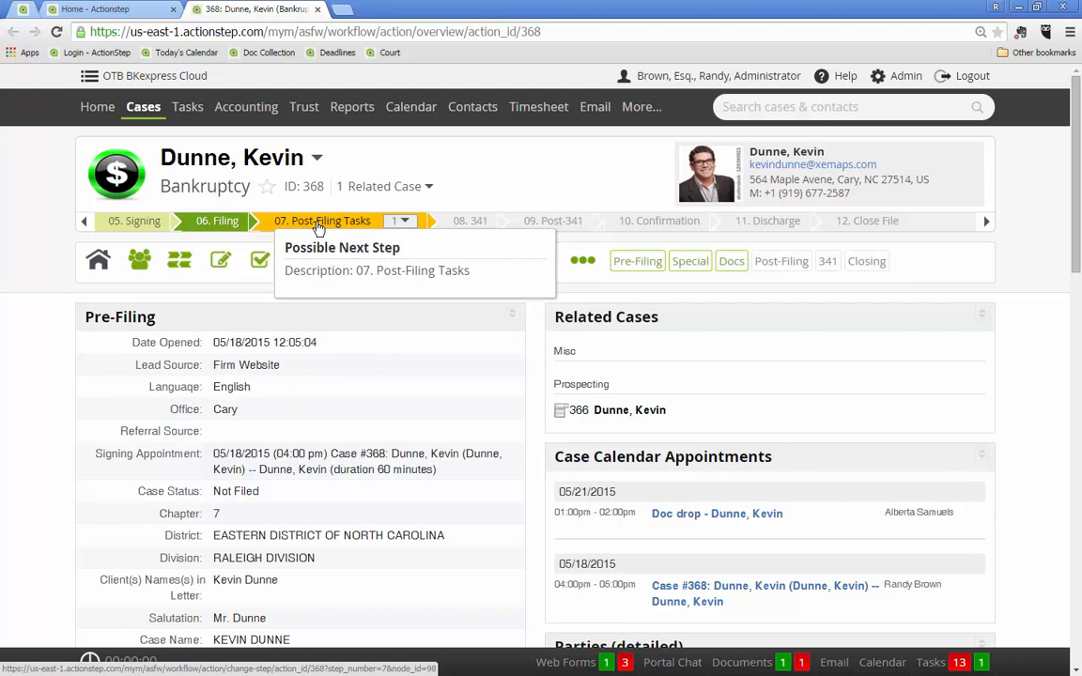
click(319, 228)
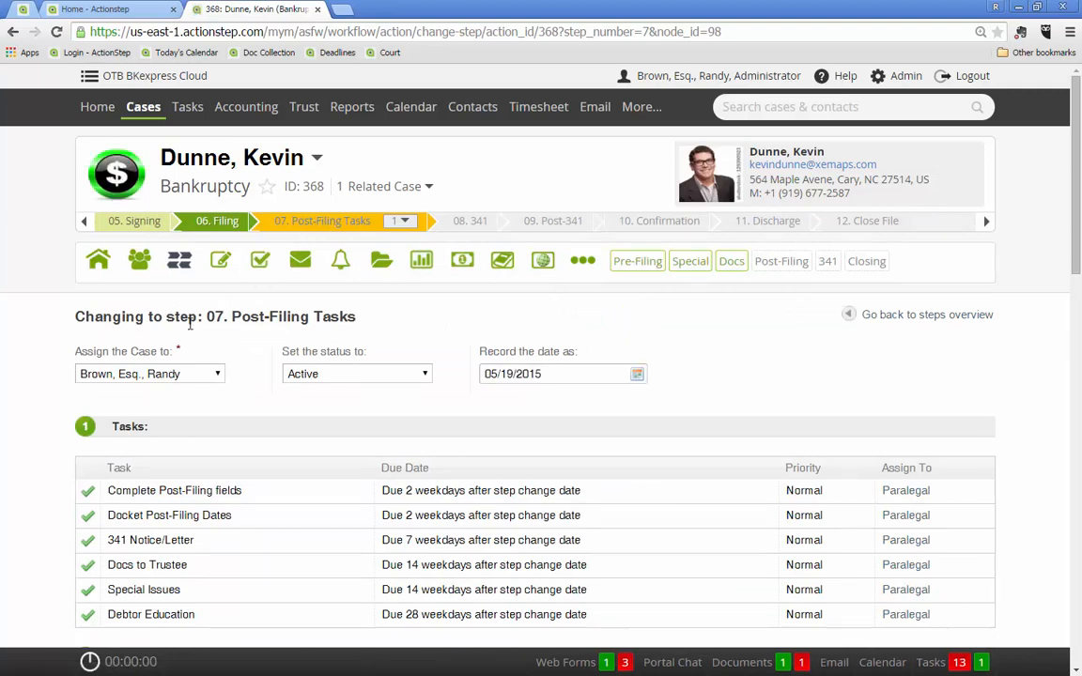
scroll(47, 325, down, 1)
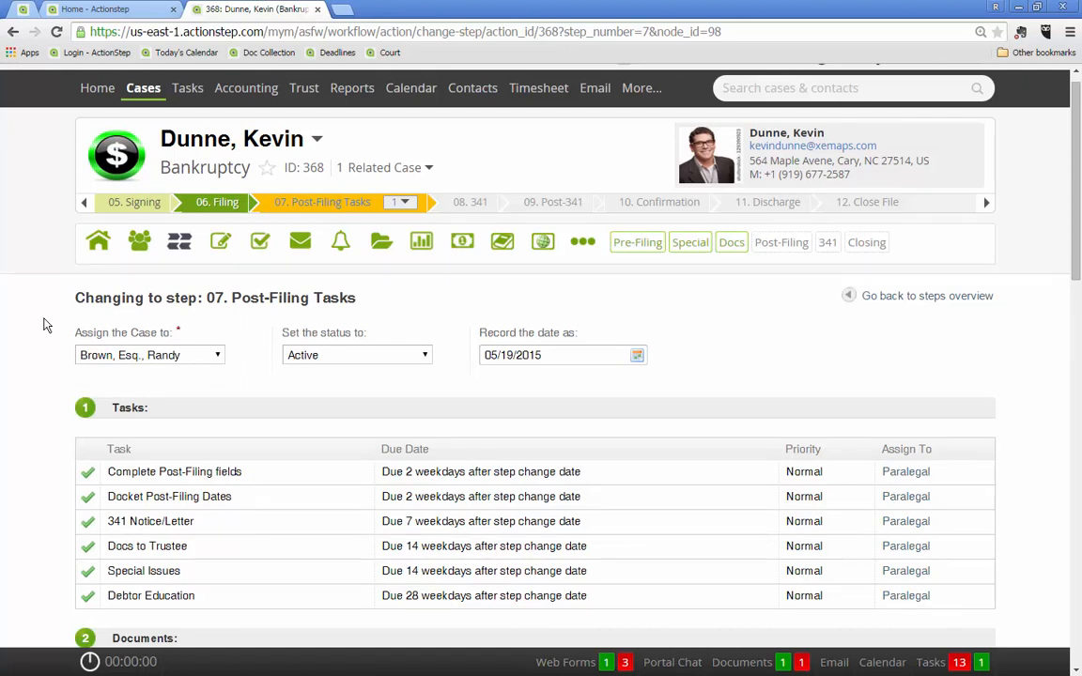
scroll(46, 325, down, 2)
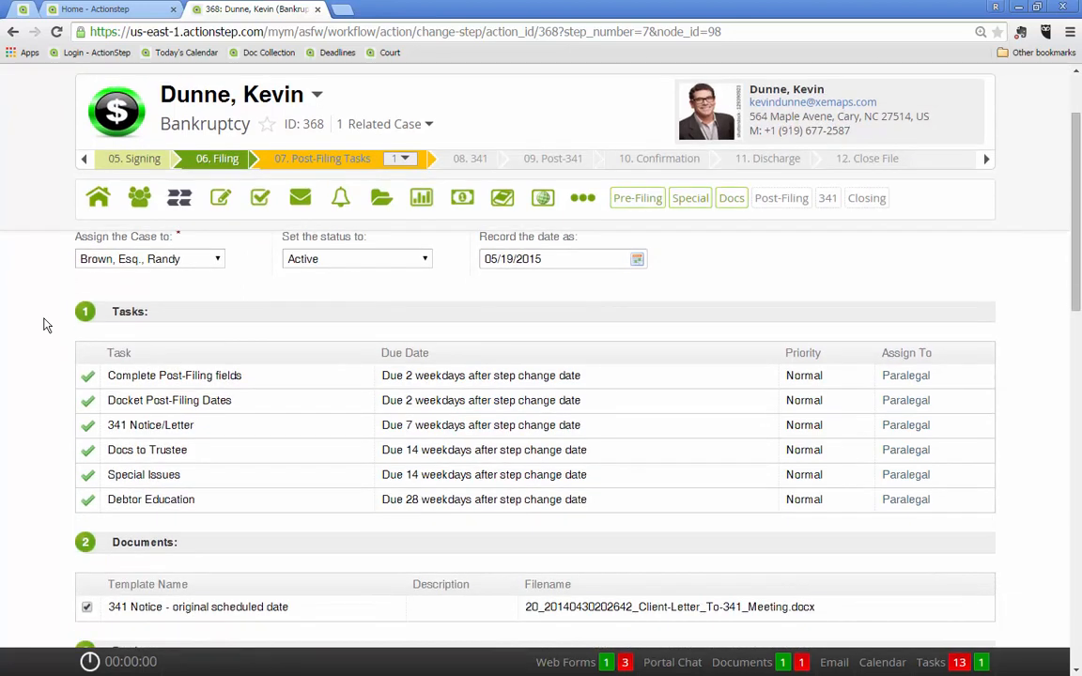
scroll(47, 325, down, 1)
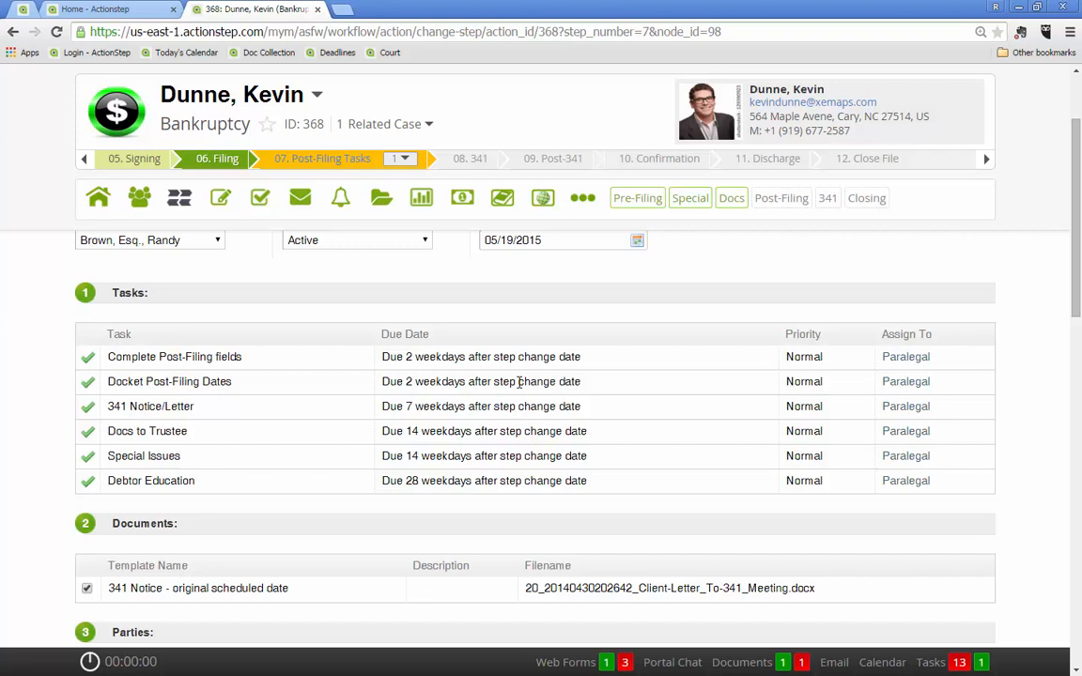
Deselect the "341 Notice - original scheduled date" document template and select it again
scroll(519, 381, down, 2)
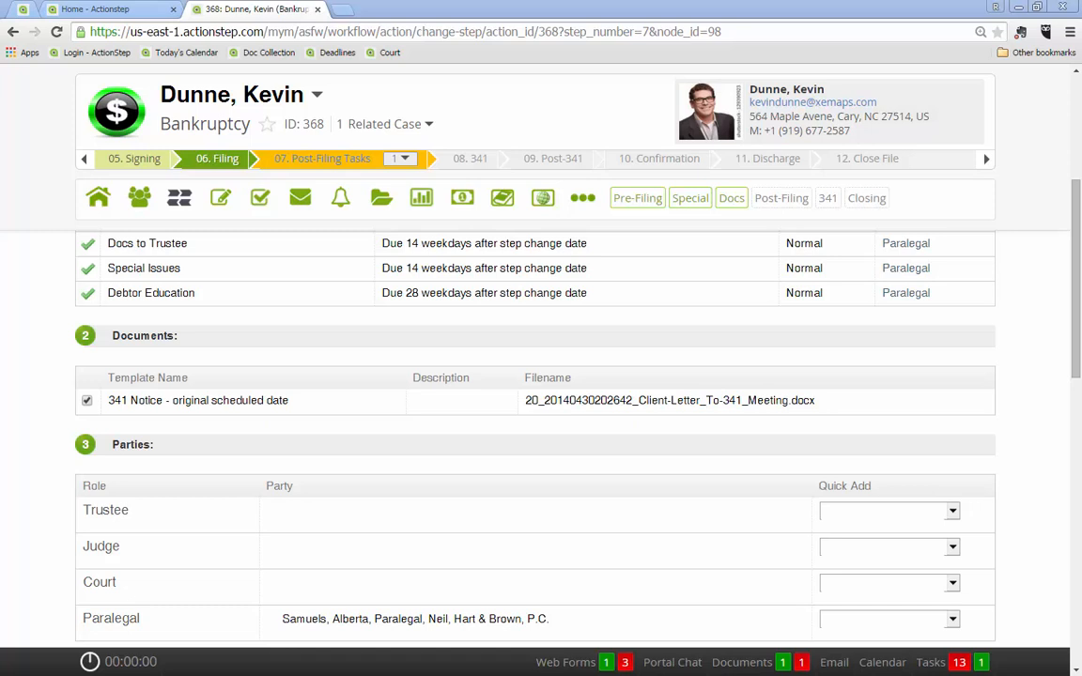
click(89, 401)
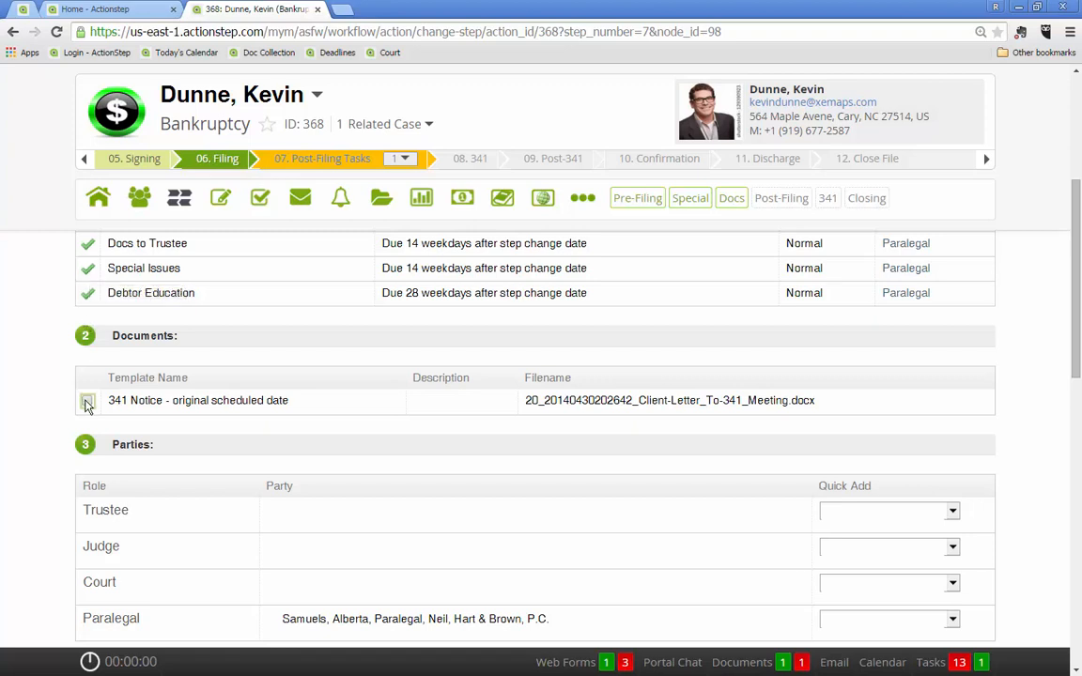
click(87, 400)
Find the trustee among the contacts by surname and add that contact to the case's Trustee role
scroll(179, 305, down, 1)
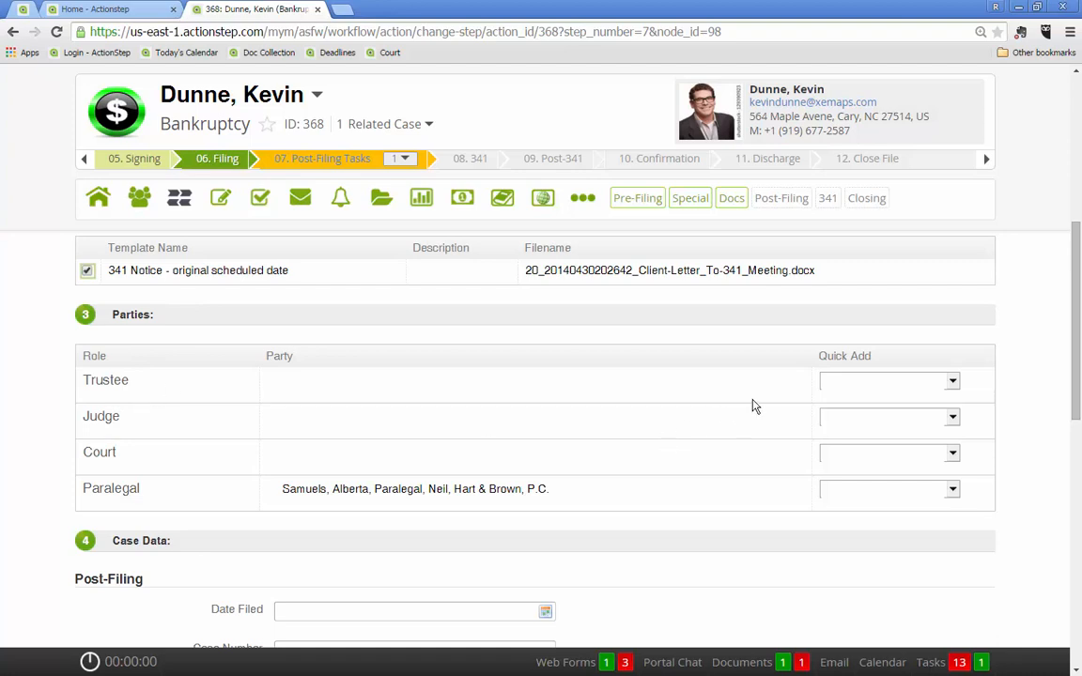
click(841, 385)
text(jon)
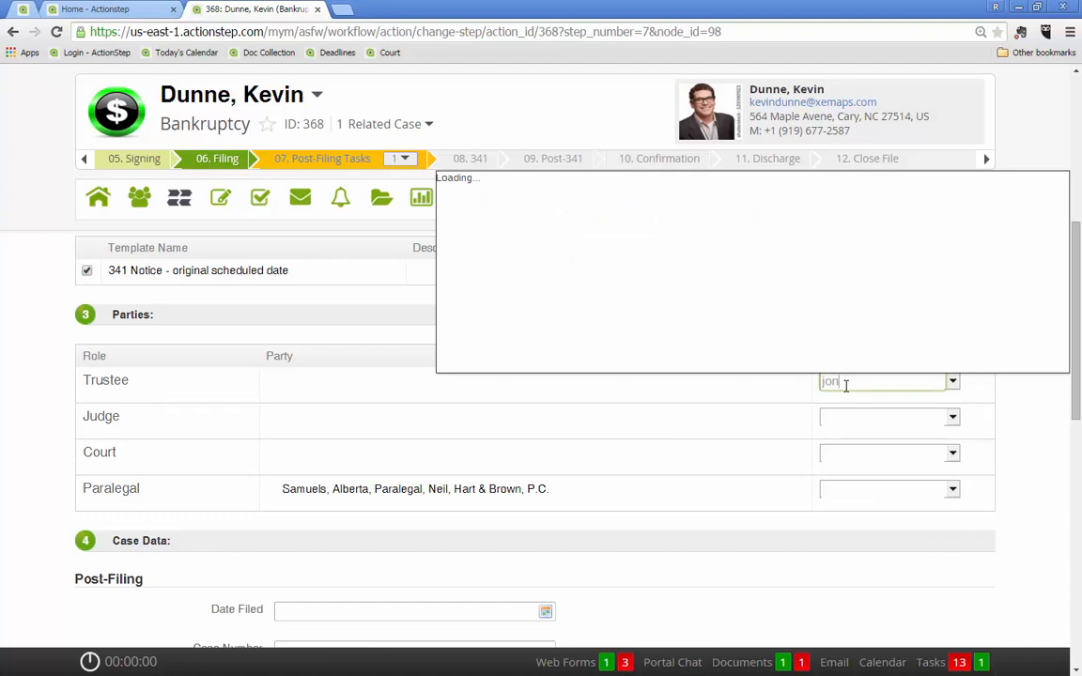
key(BackSpace)
text(hnson)
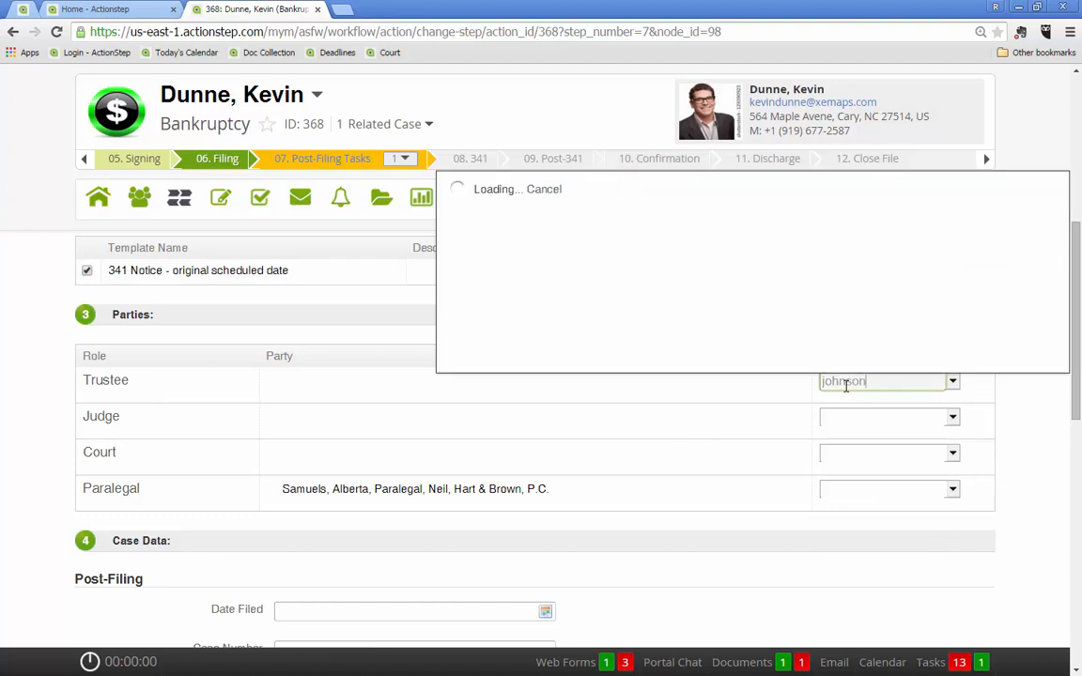
click(496, 225)
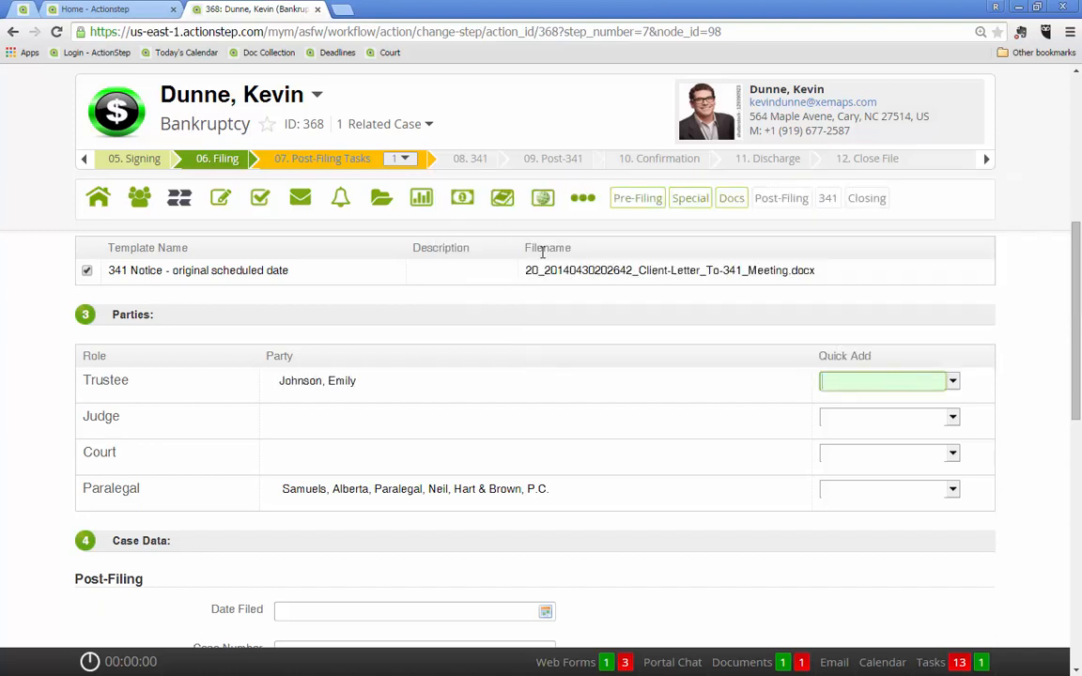
Add the judge's contact to the Judge role and U.S. District Court-Eastern Dt. NC to the Court role
text(cole)
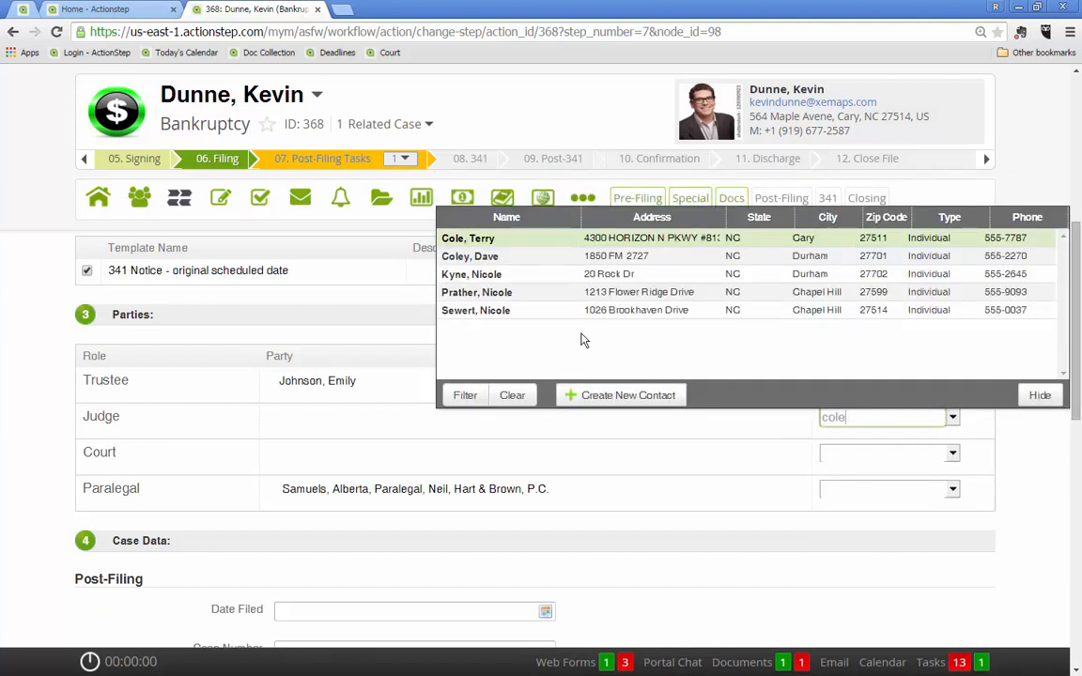
click(498, 243)
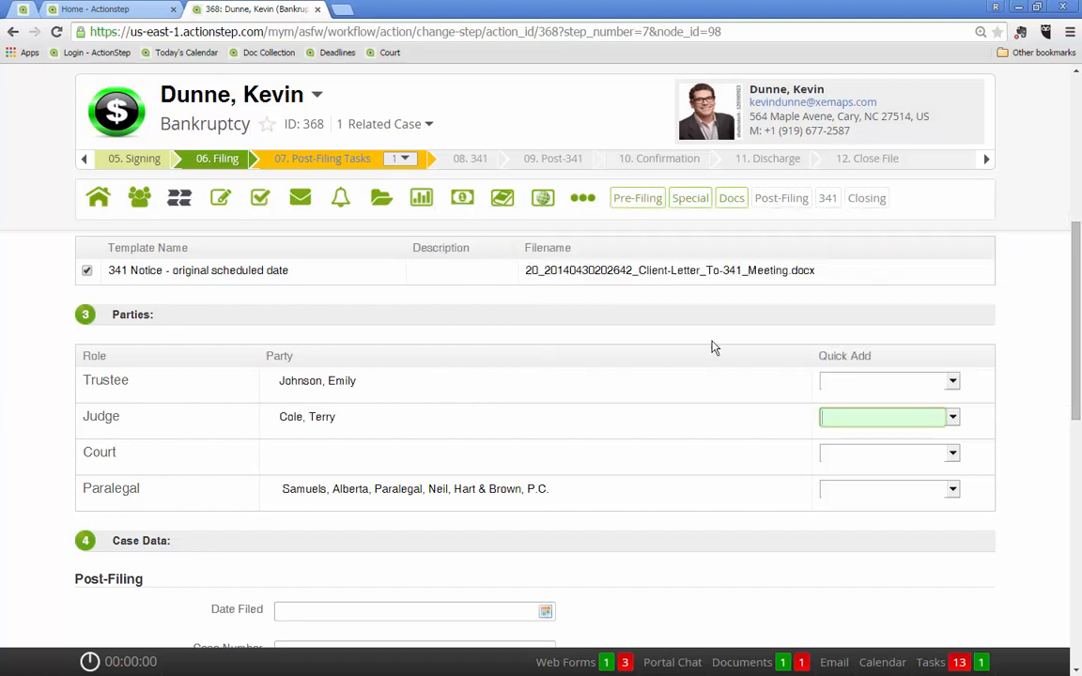
click(846, 453)
text(u.s)
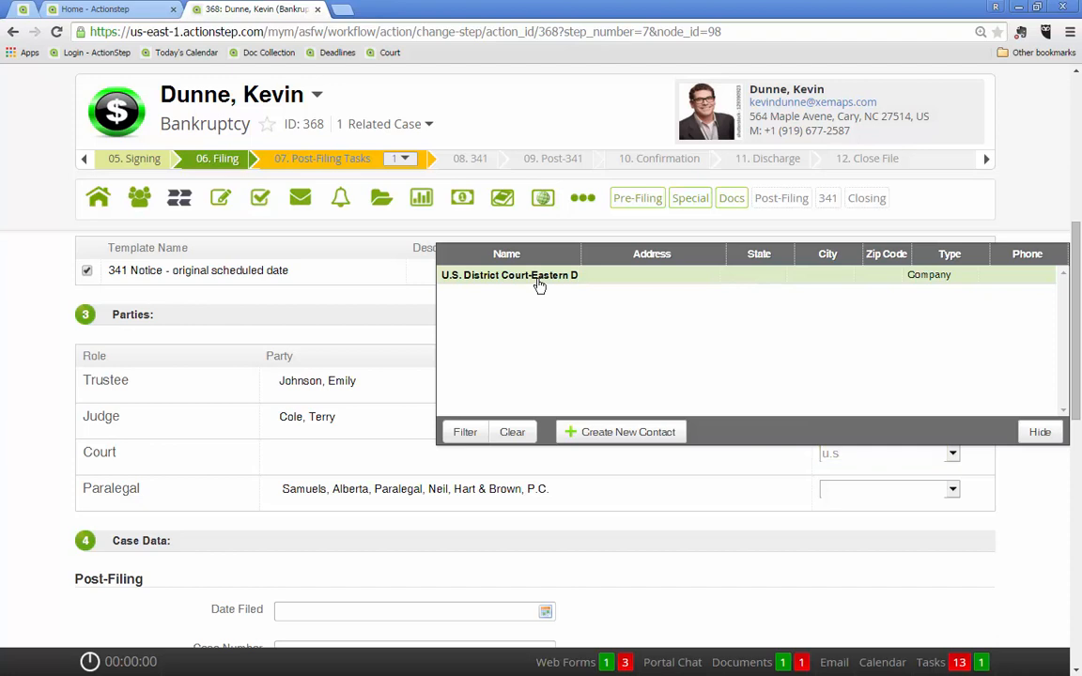
click(538, 280)
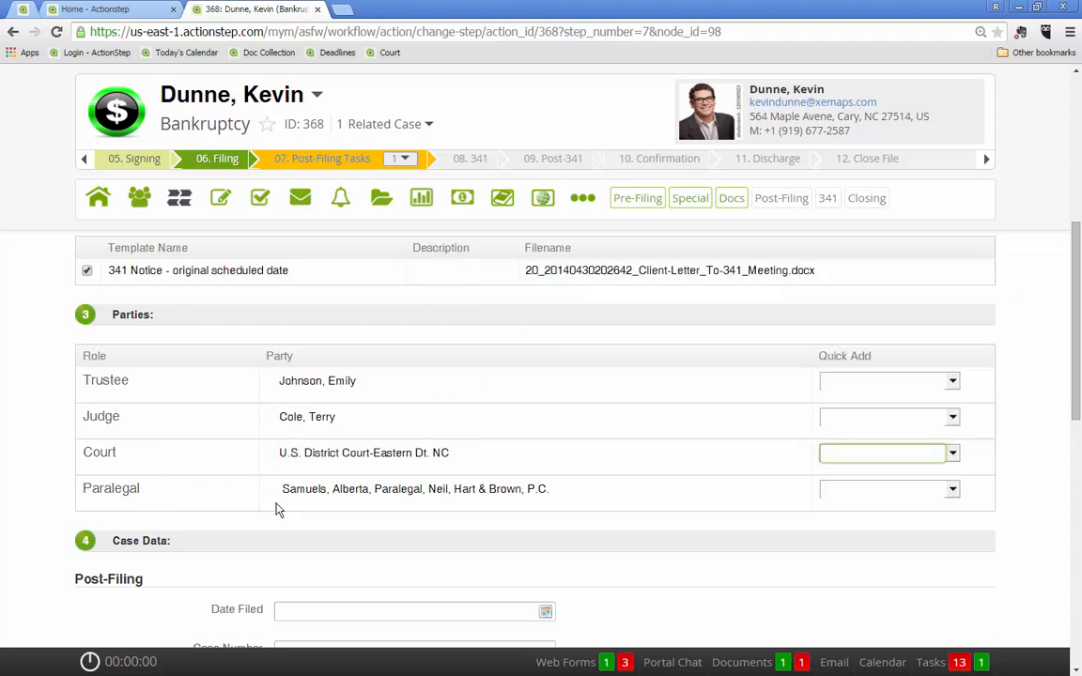
Set the post-filing Date Filed to 05/19/2015 and enter the case number
scroll(278, 508, down, 3)
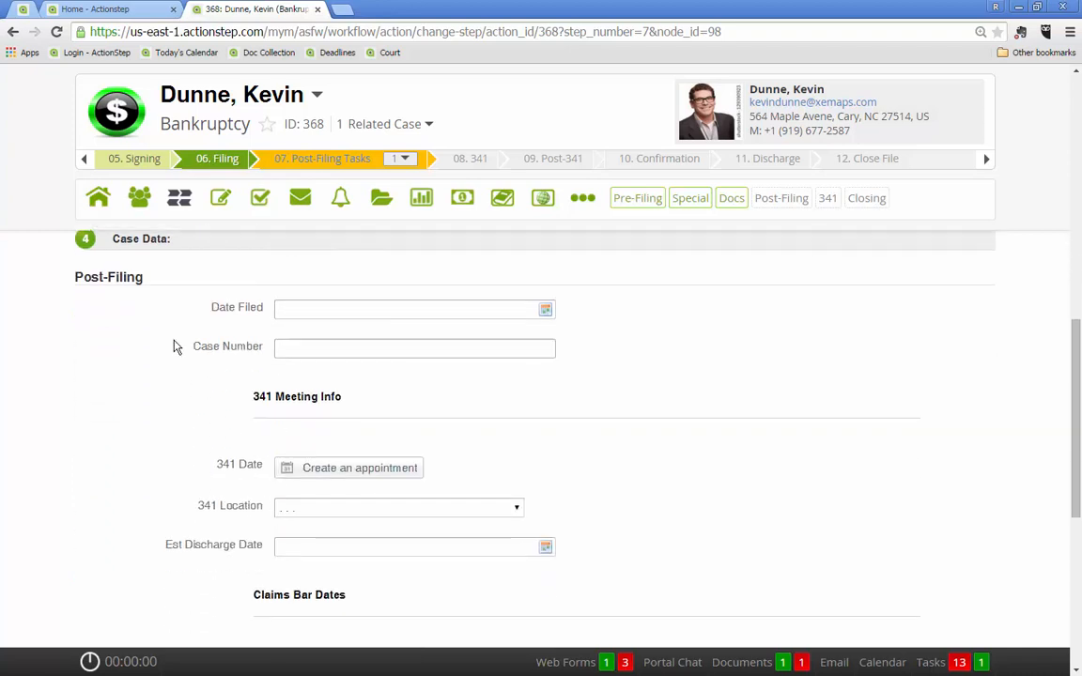
click(546, 310)
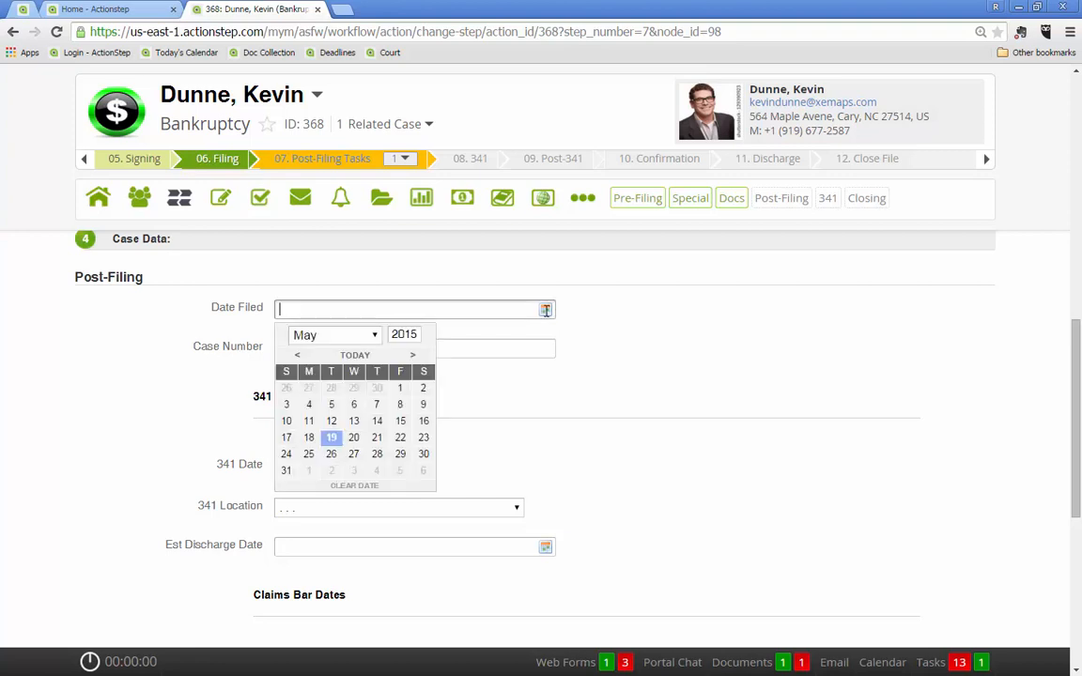
click(332, 437)
click(311, 354)
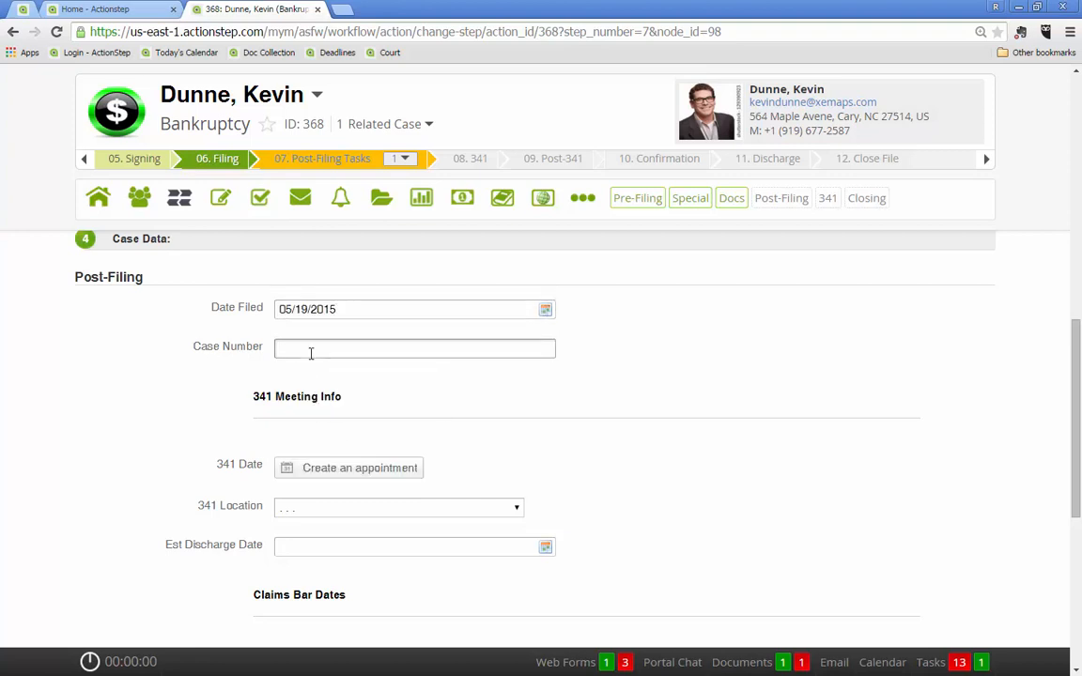
Start an appointment for the 341 Date, titled with the client's surname and "341", and date it 06/12/2015
click(328, 470)
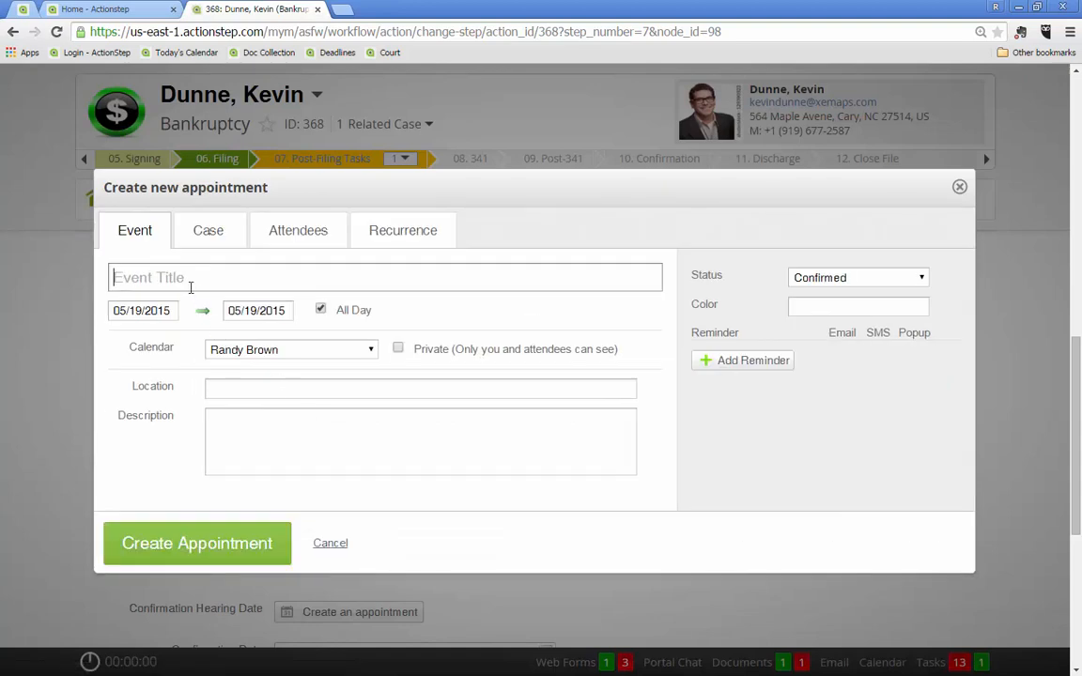
text(Du)
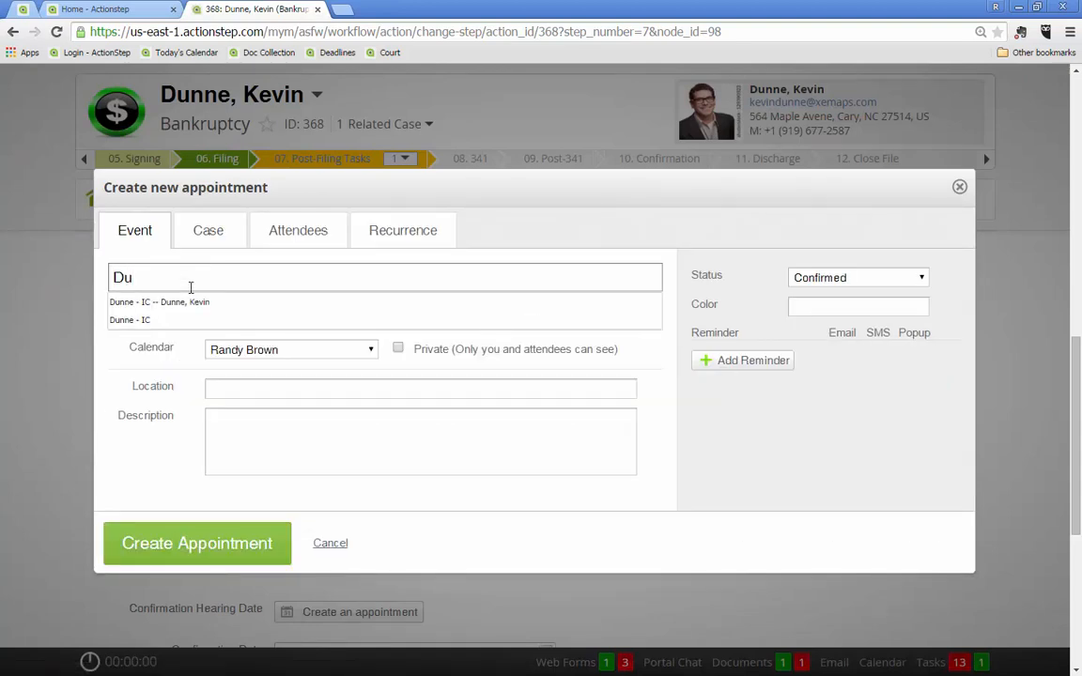
text(nne 341)
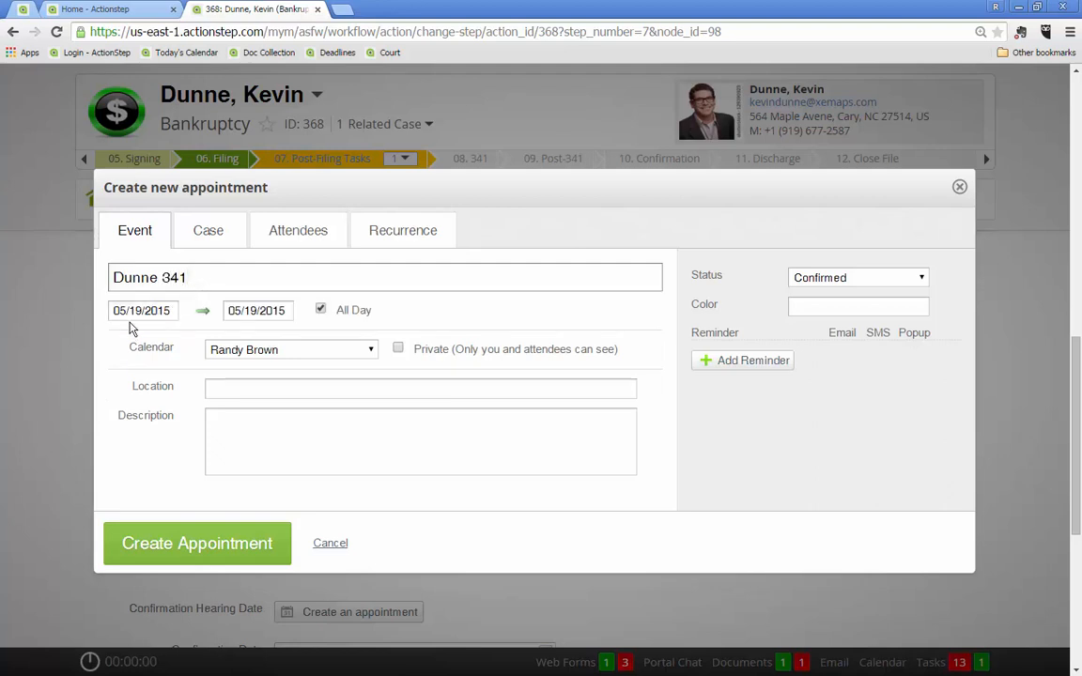
click(126, 311)
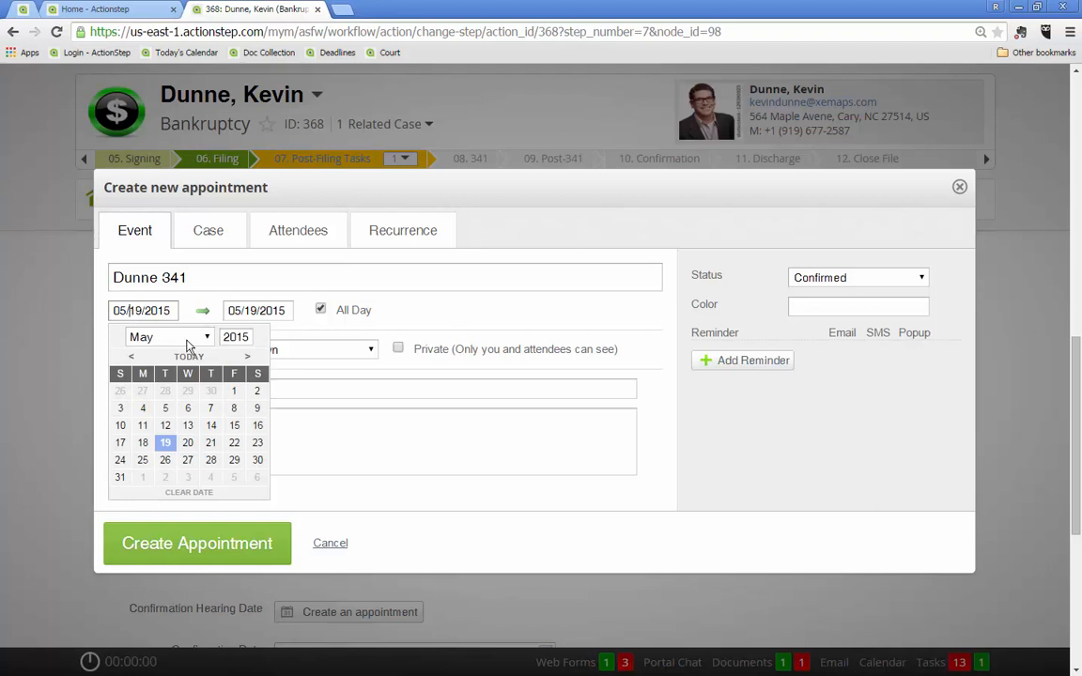
click(187, 344)
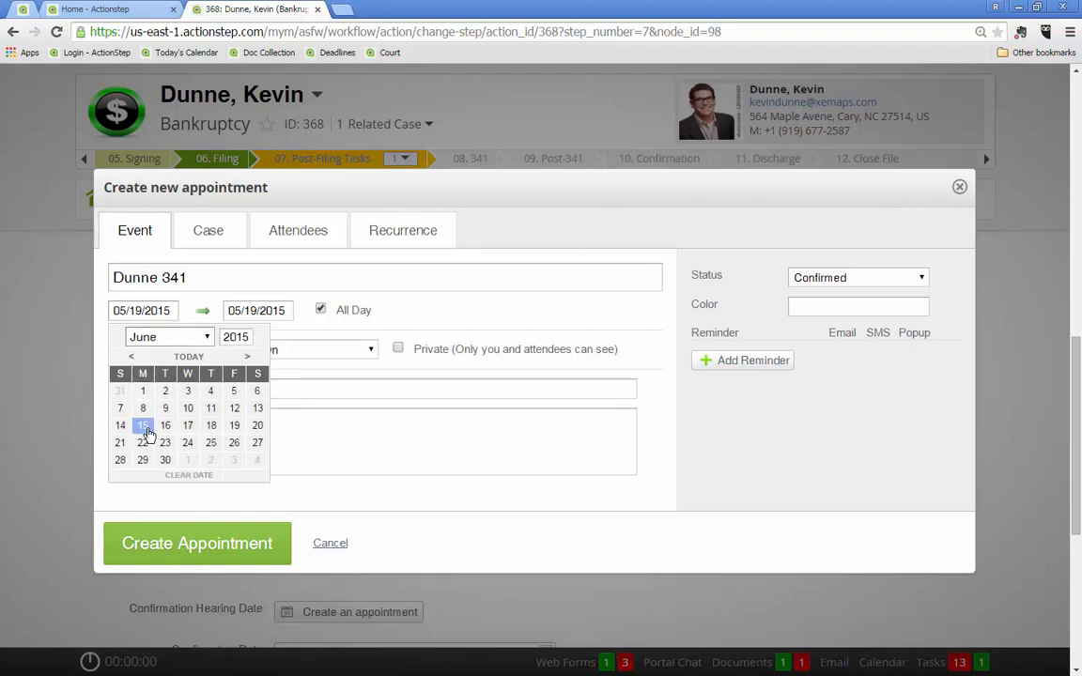
click(234, 411)
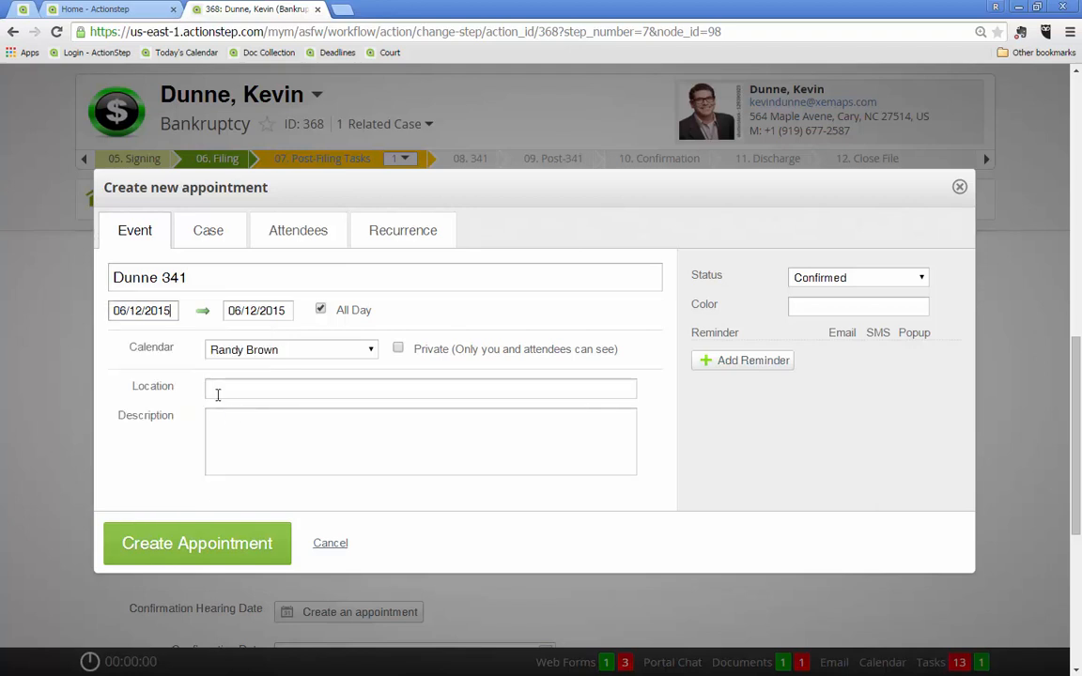
Make the 341 appointment a timed event from 9:00am to 10:00am and create it
click(320, 312)
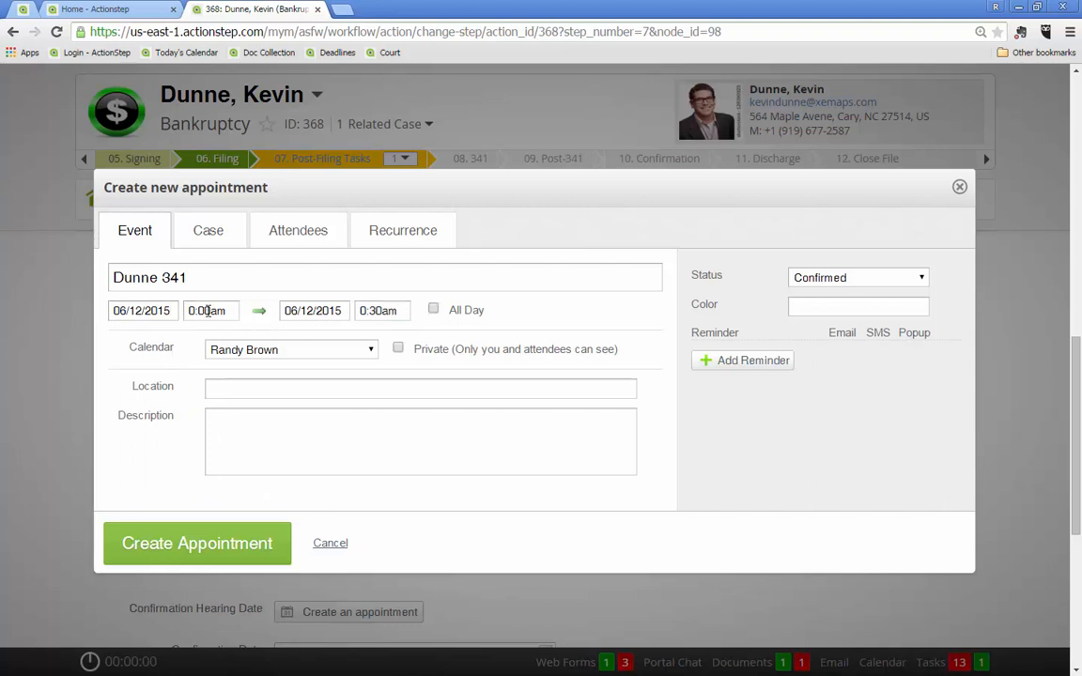
click(190, 311)
text(9)
key(Tab)
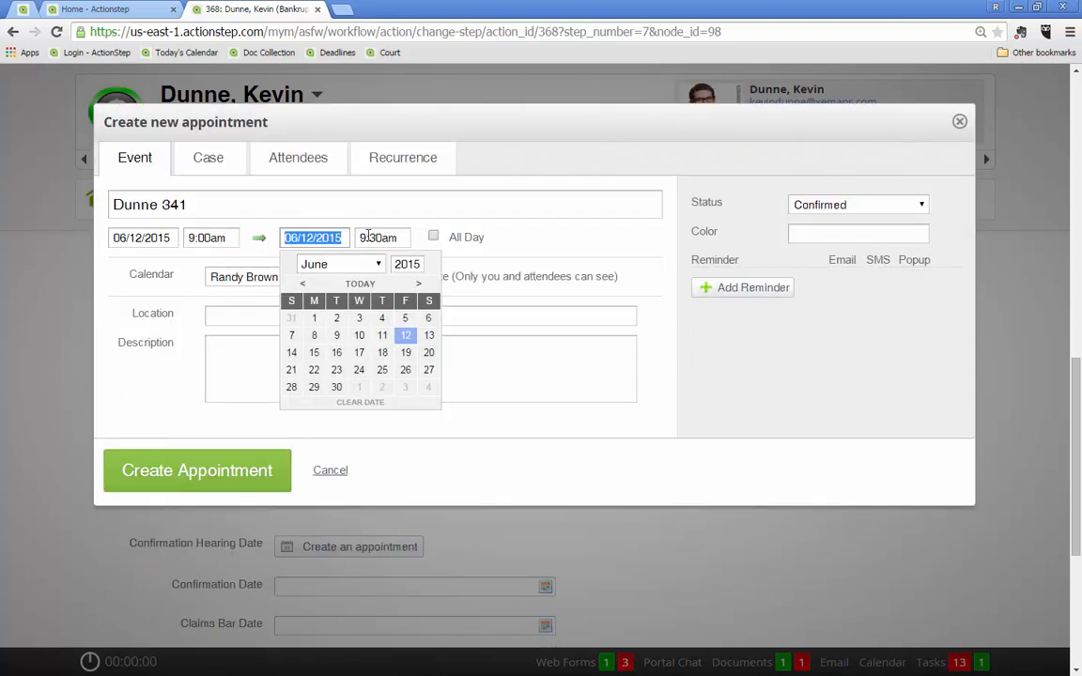
click(369, 237)
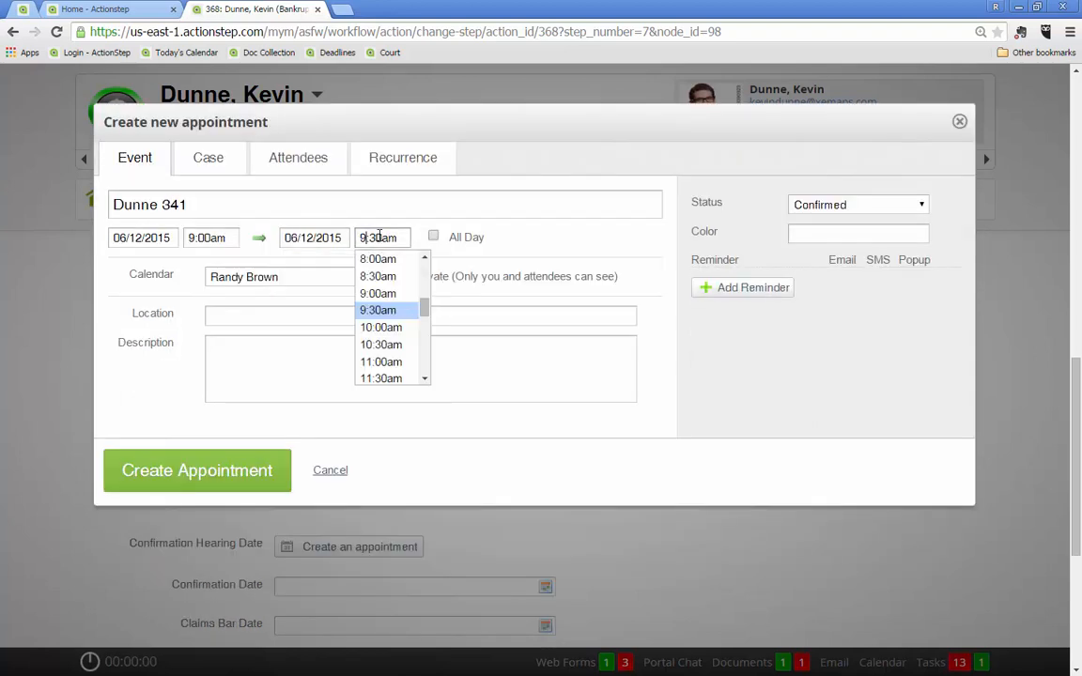
click(386, 328)
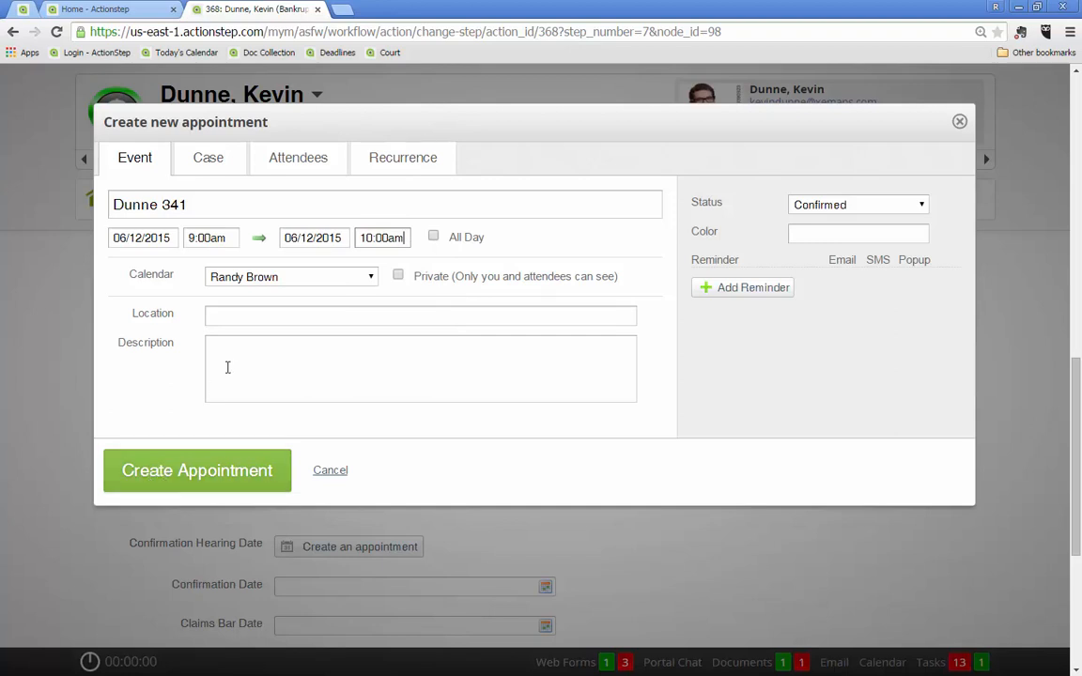
click(185, 472)
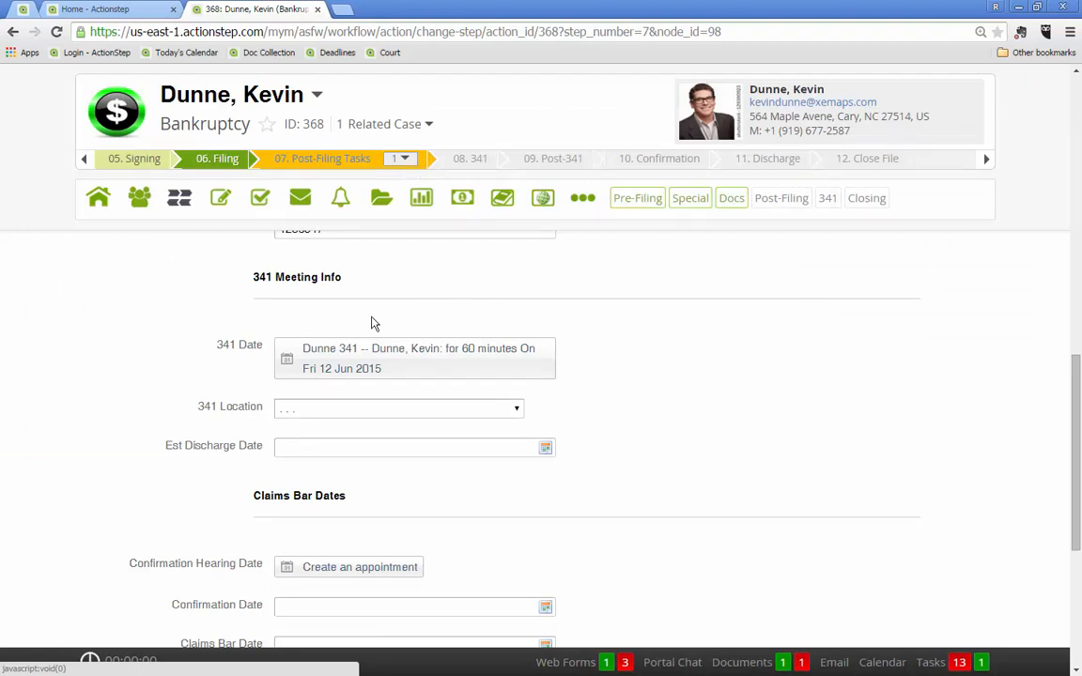
Set the 341 Location to Federal Courthouse, Room 200, Raleigh, NC and the Est Discharge Date to 09/01/2015
click(282, 410)
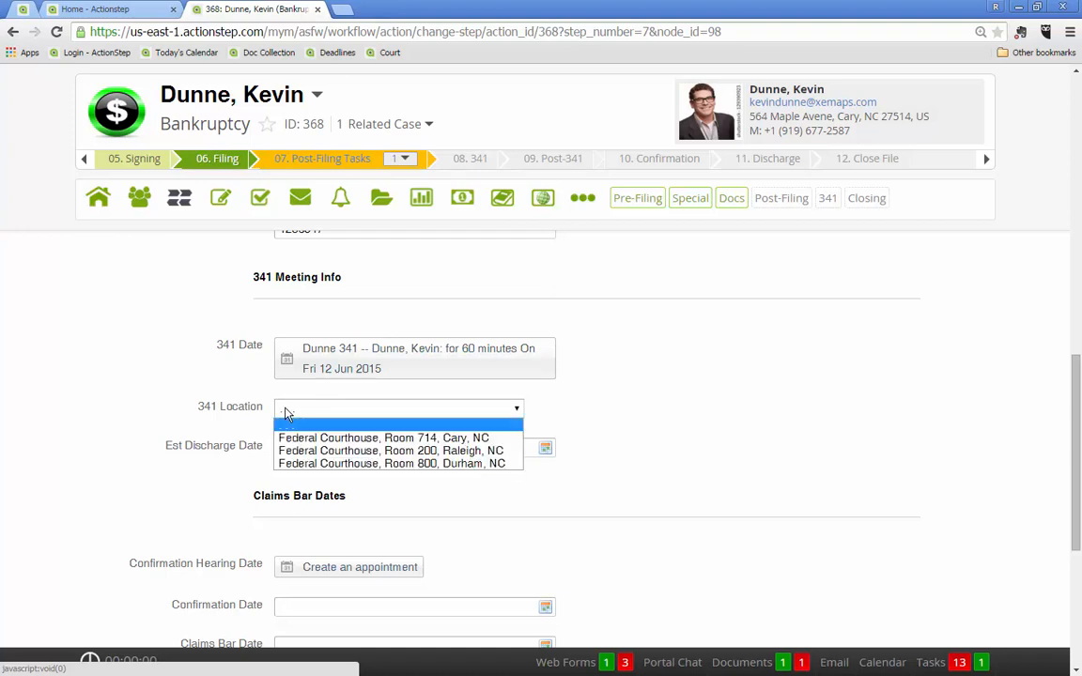
click(390, 454)
click(312, 447)
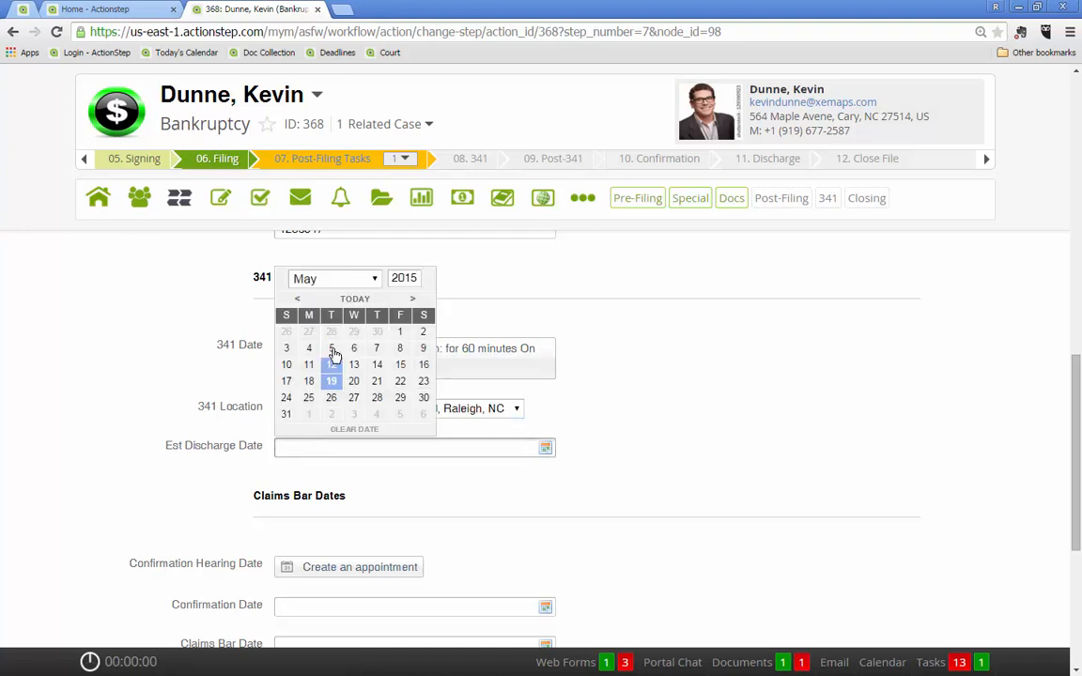
click(373, 279)
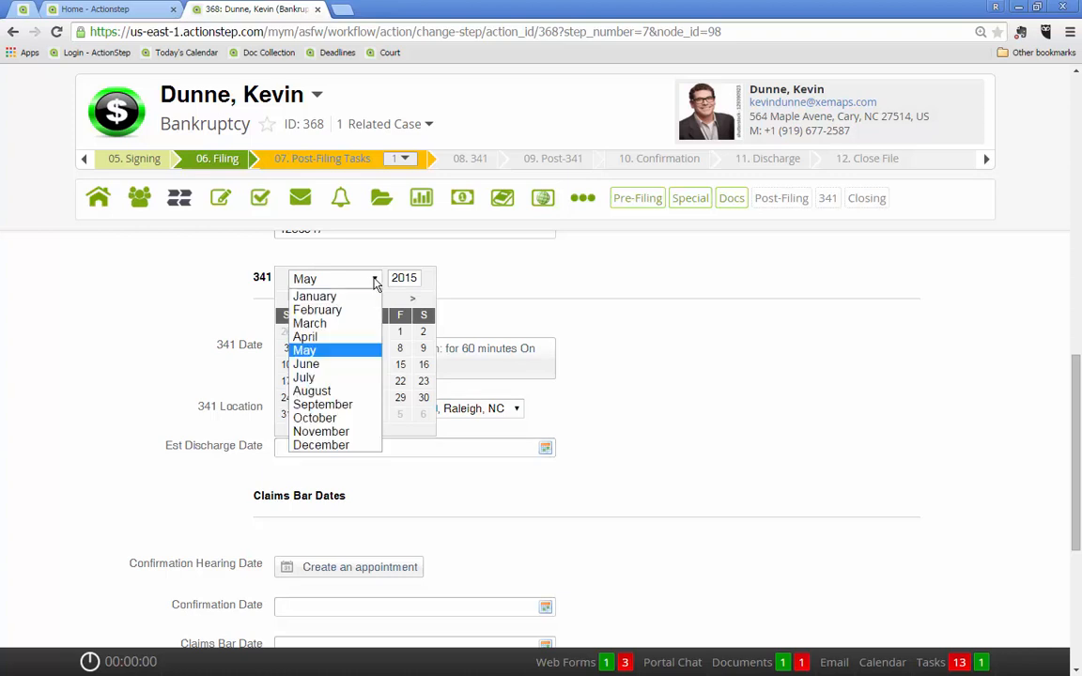
click(331, 404)
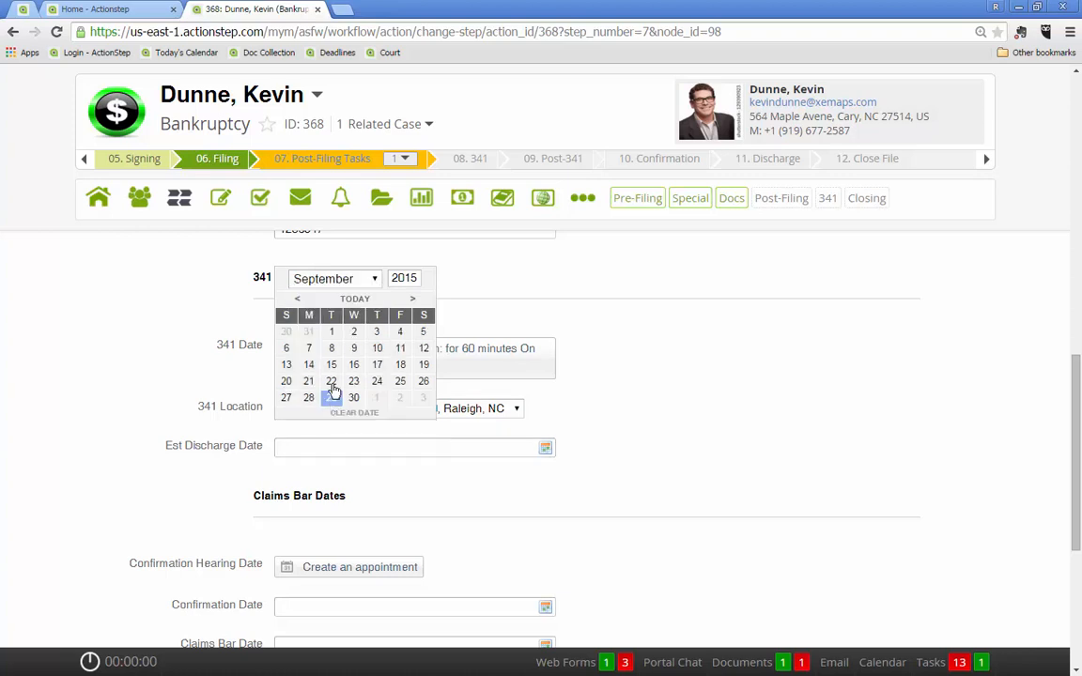
click(330, 332)
Submit the post-filing step change without filling in the Claims Bar Dates or a file note
scroll(283, 453, down, 2)
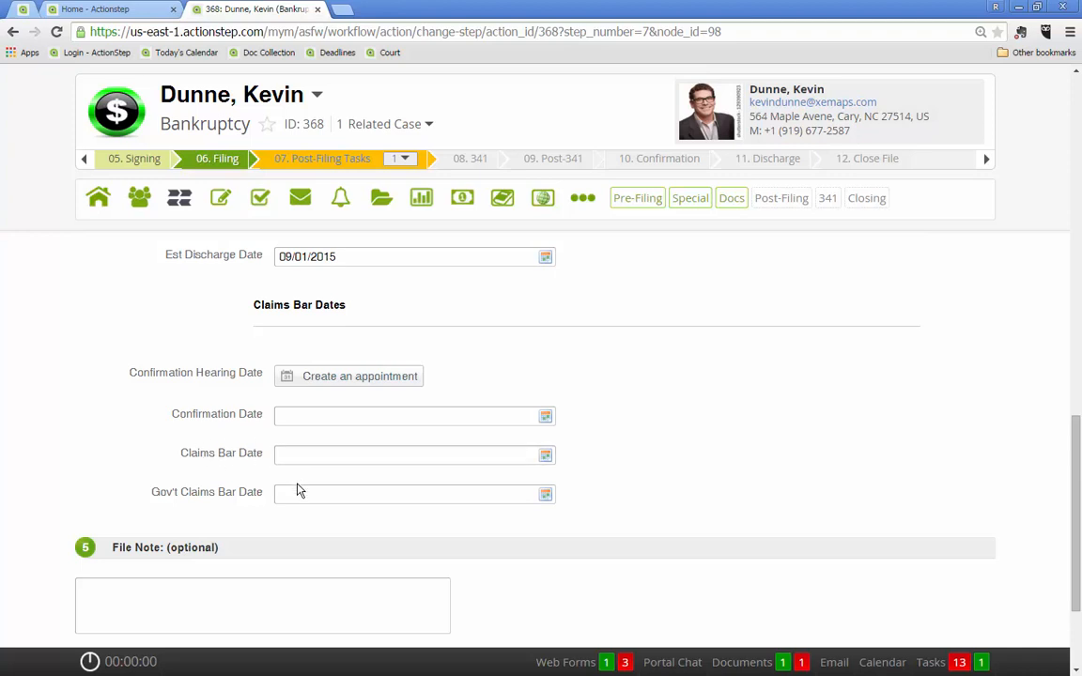
scroll(111, 428, down, 2)
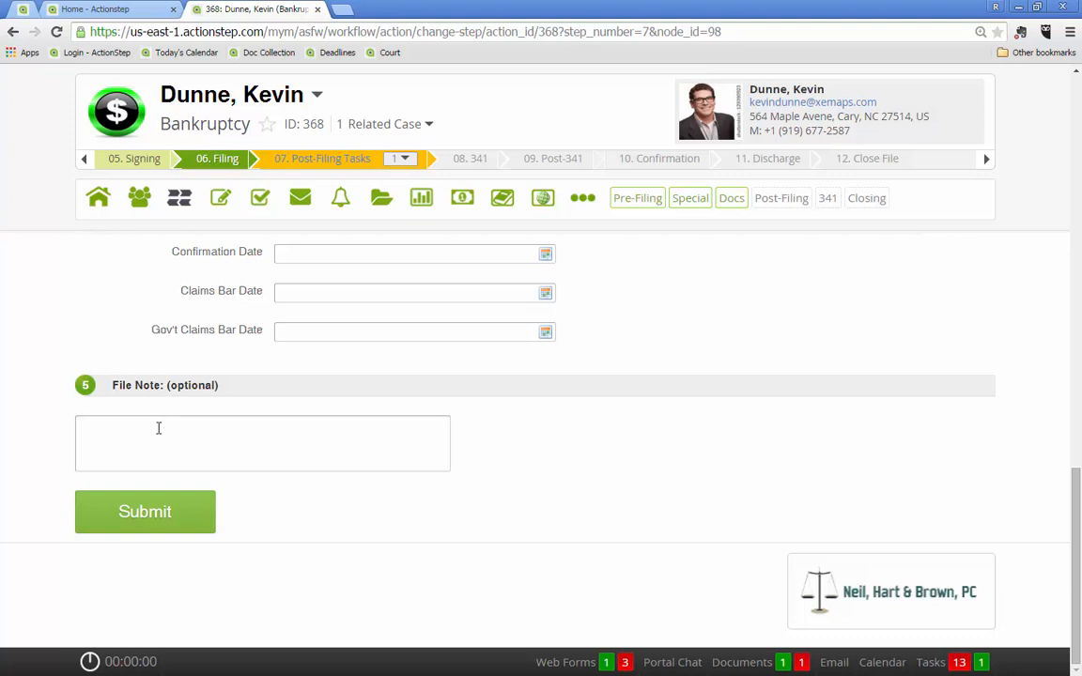
click(139, 513)
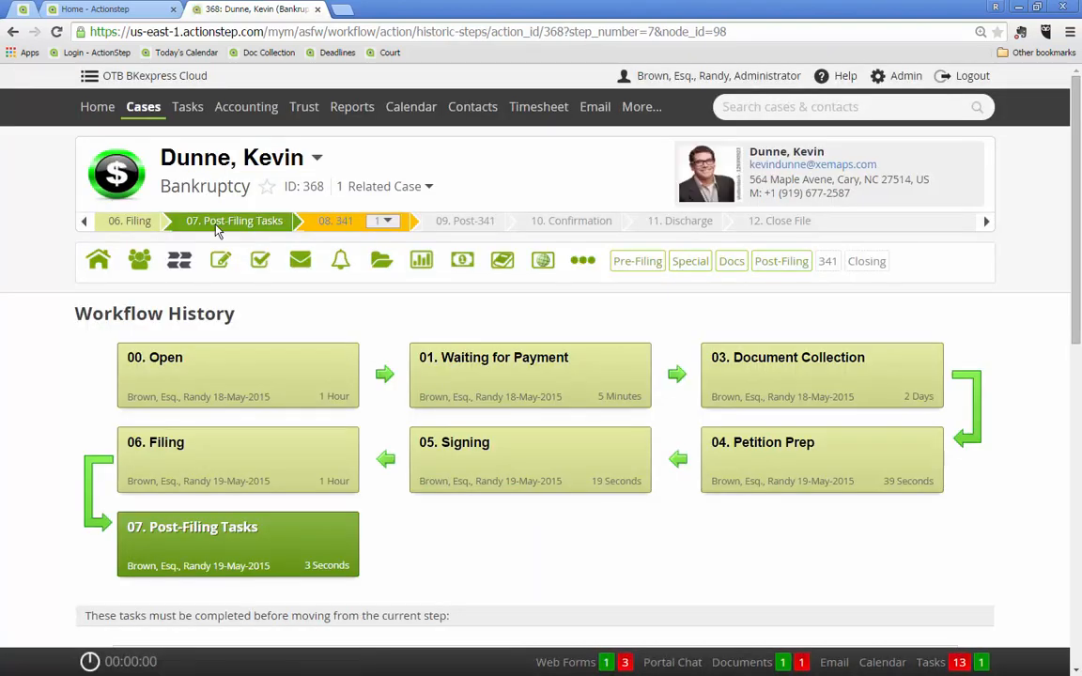
mouse_move(254, 233)
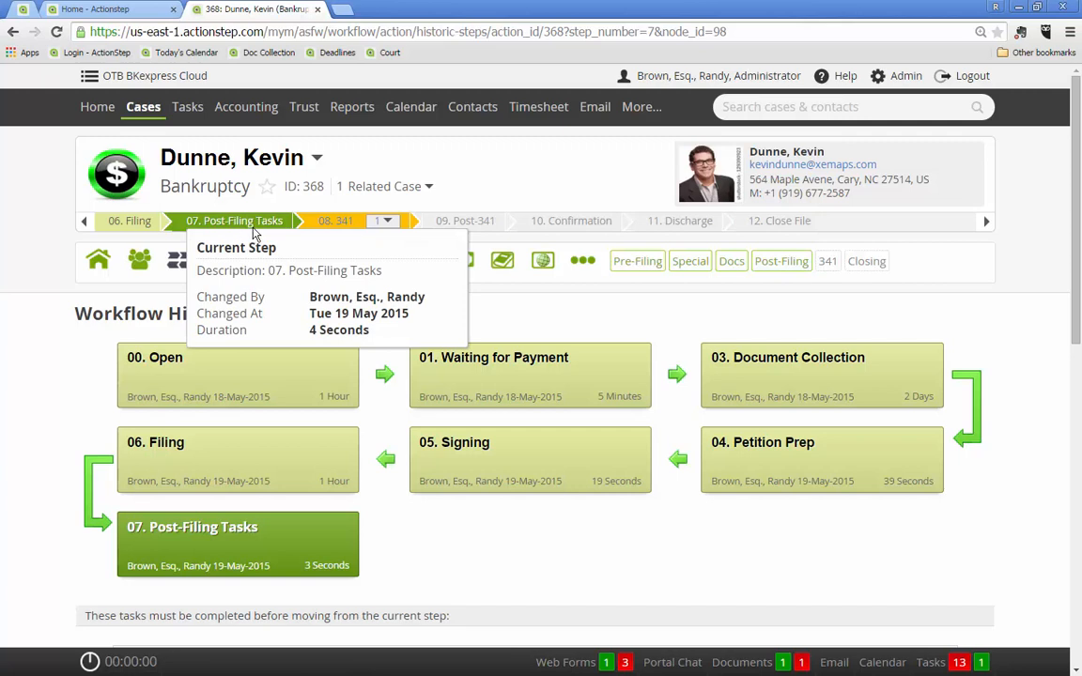
click(179, 263)
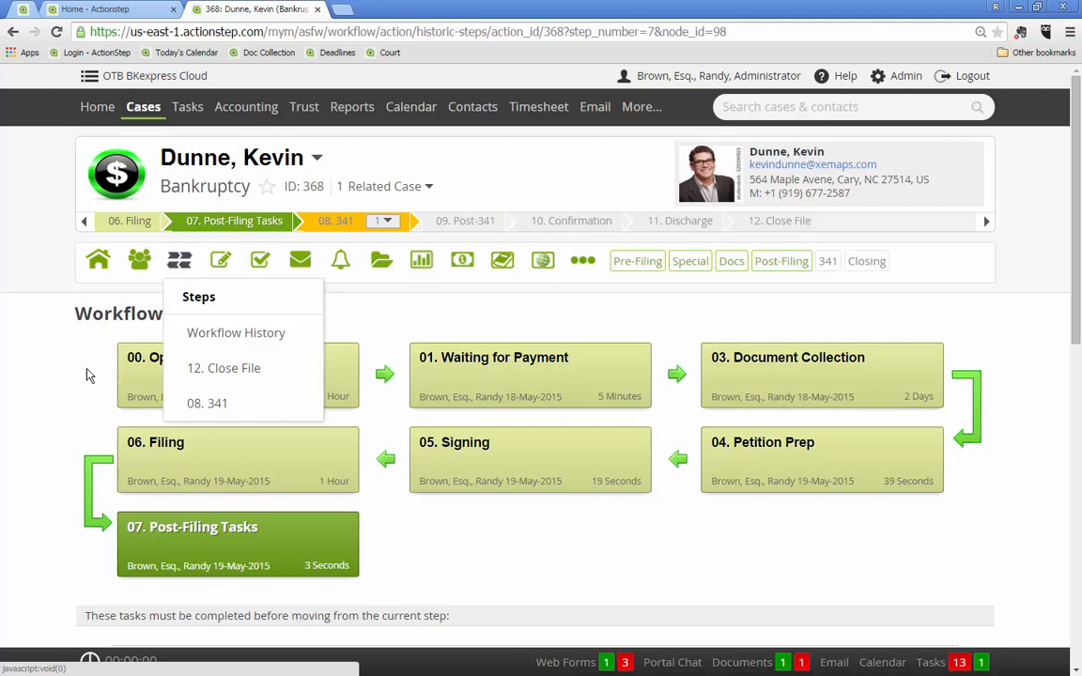
click(425, 536)
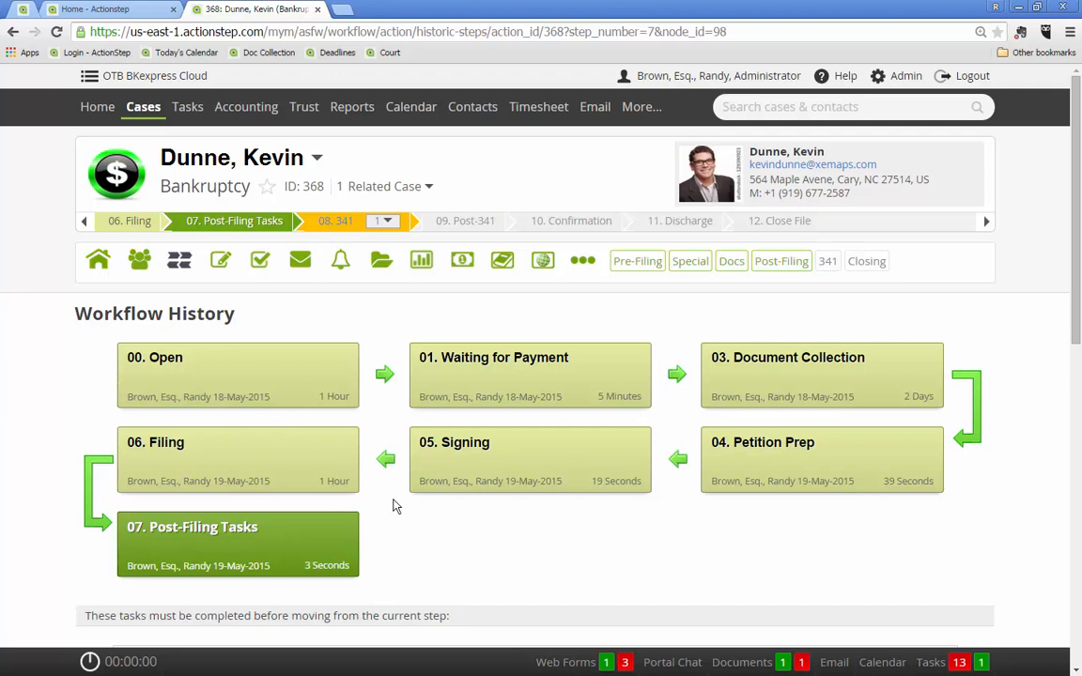
Display the case's tasks that are not started
click(261, 263)
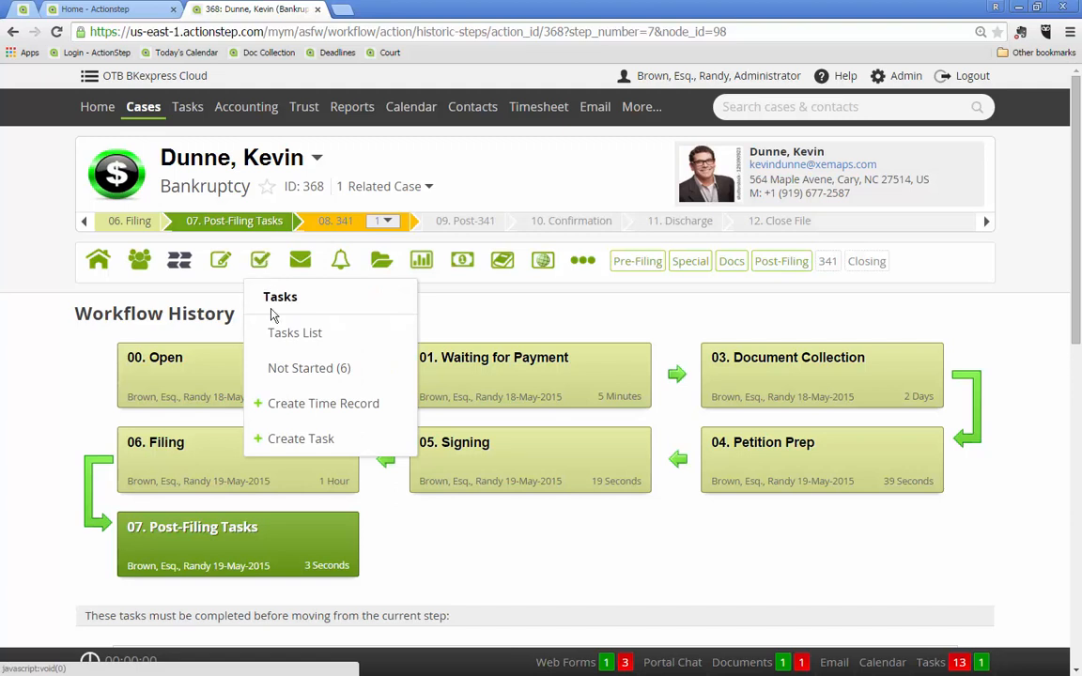
click(292, 372)
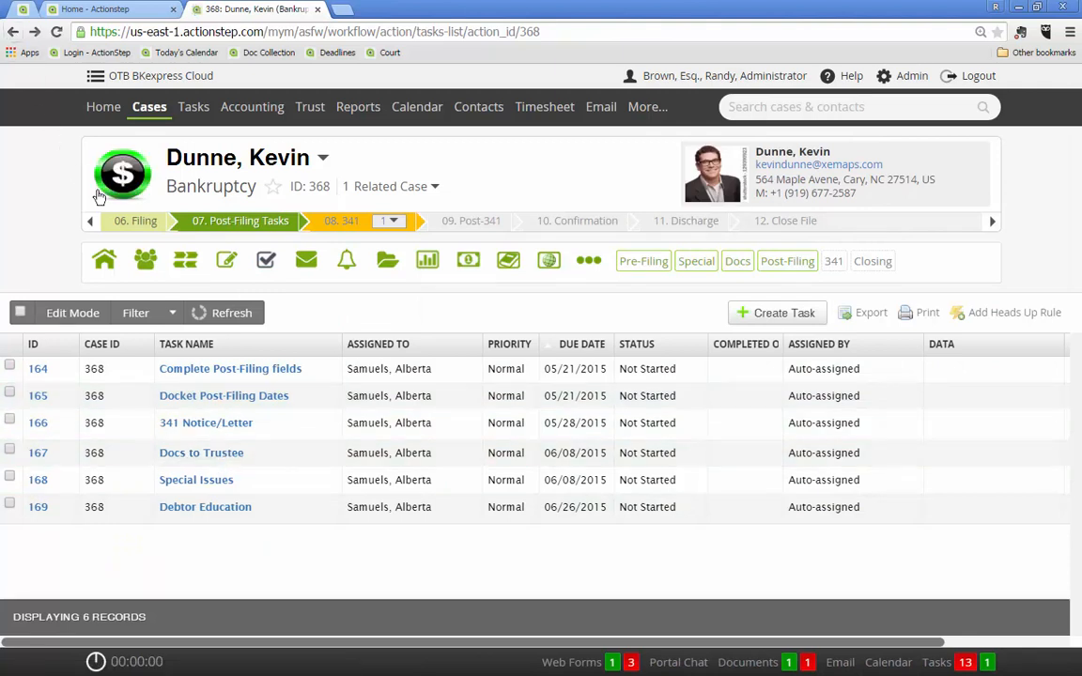
Look through the firm-wide task views and open the Debtor Ed task list
click(192, 107)
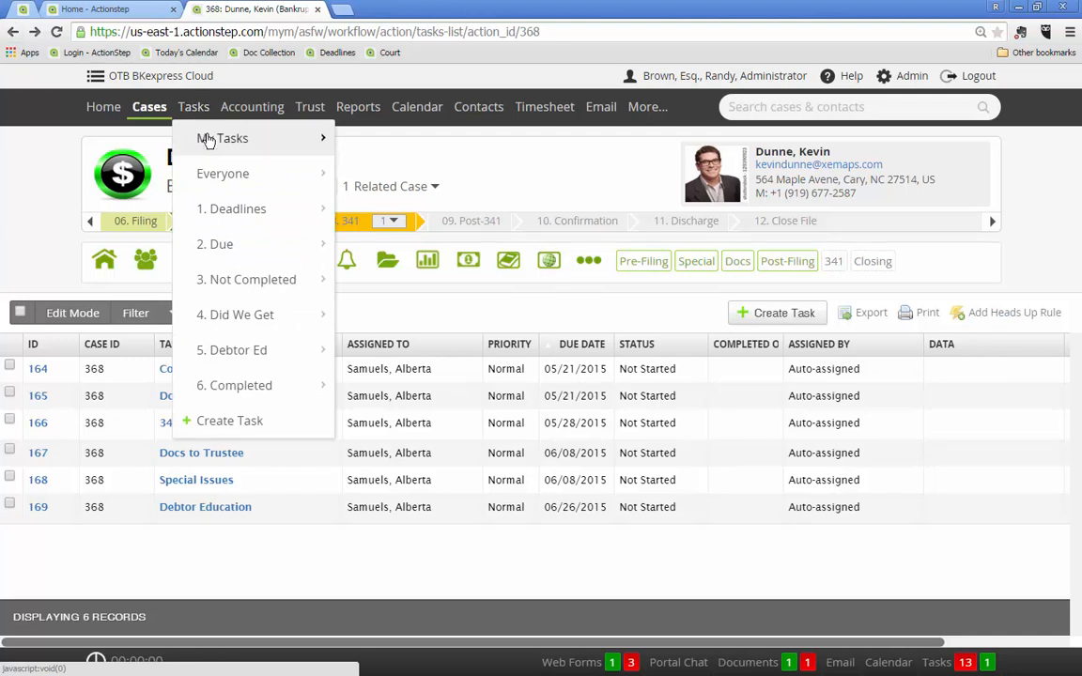
mouse_move(203, 138)
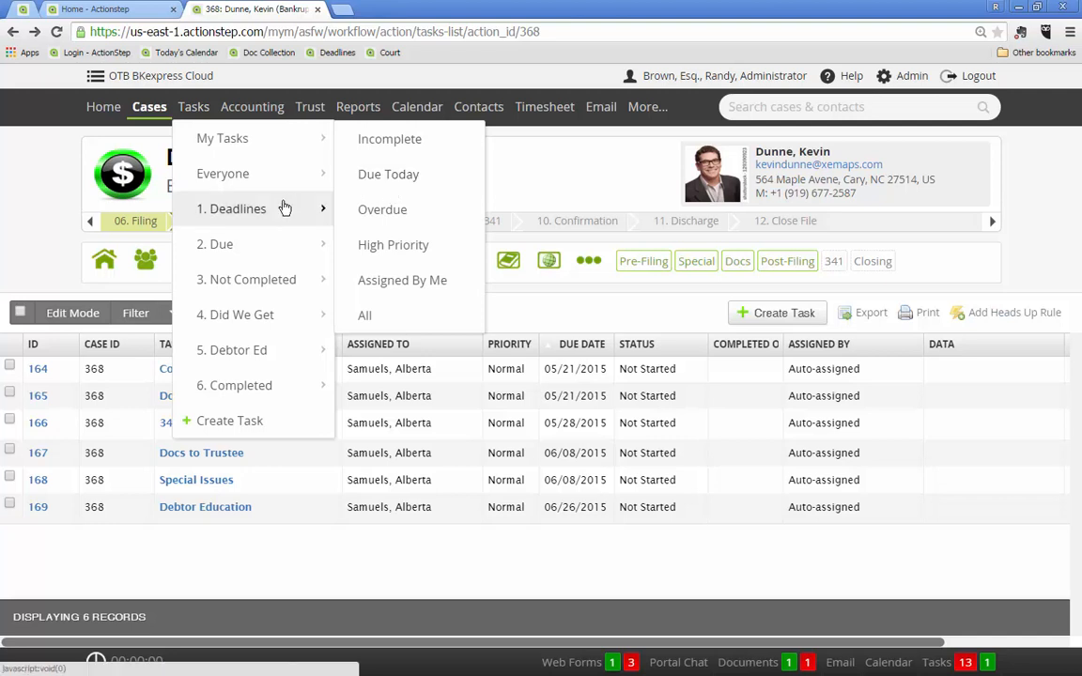
mouse_move(253, 215)
mouse_move(292, 248)
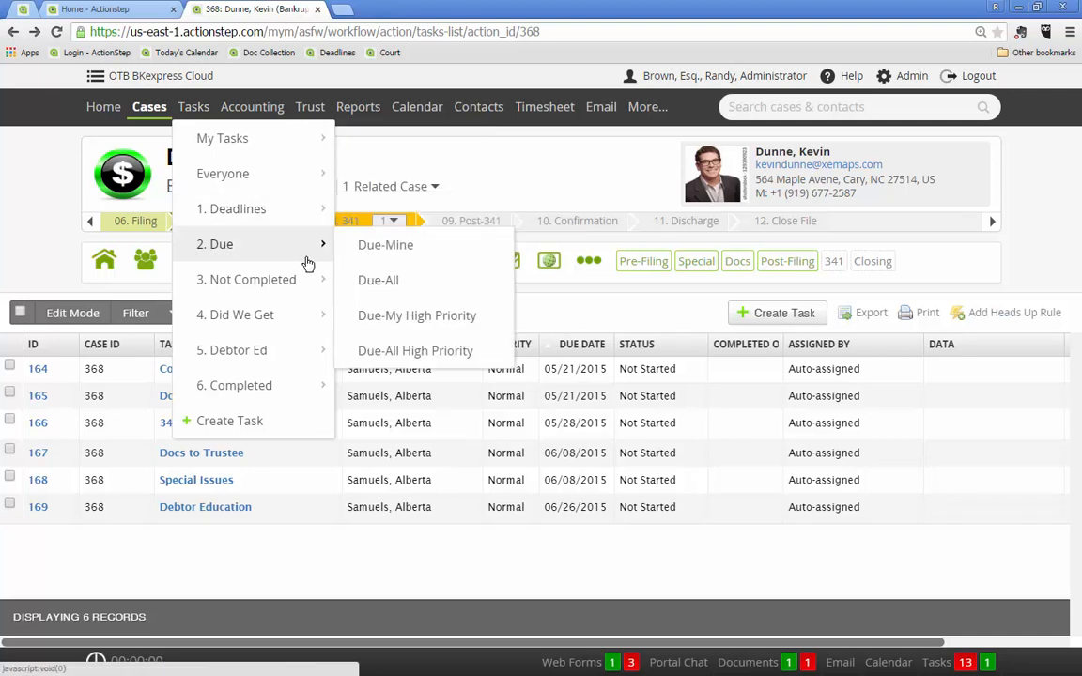
mouse_move(279, 314)
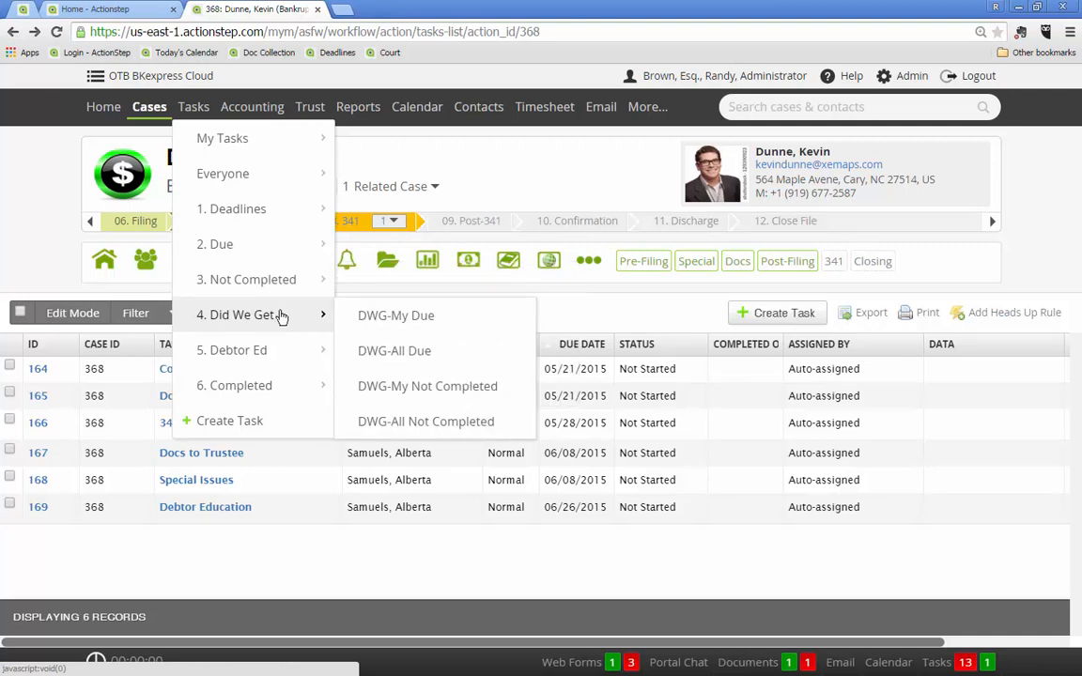
mouse_move(267, 286)
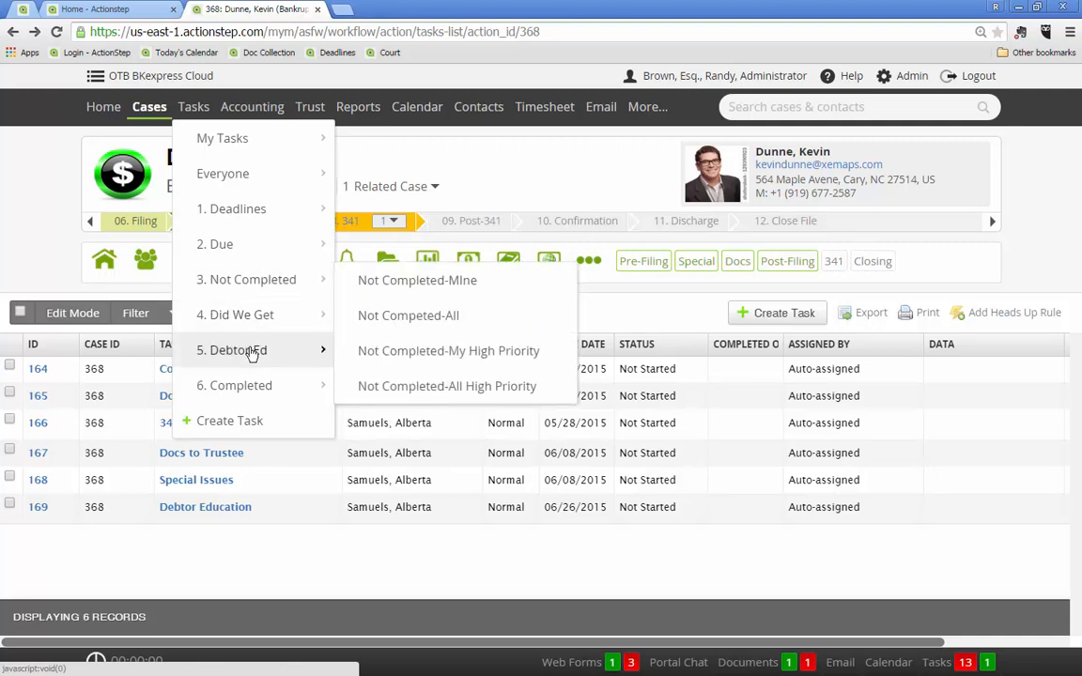
mouse_move(320, 353)
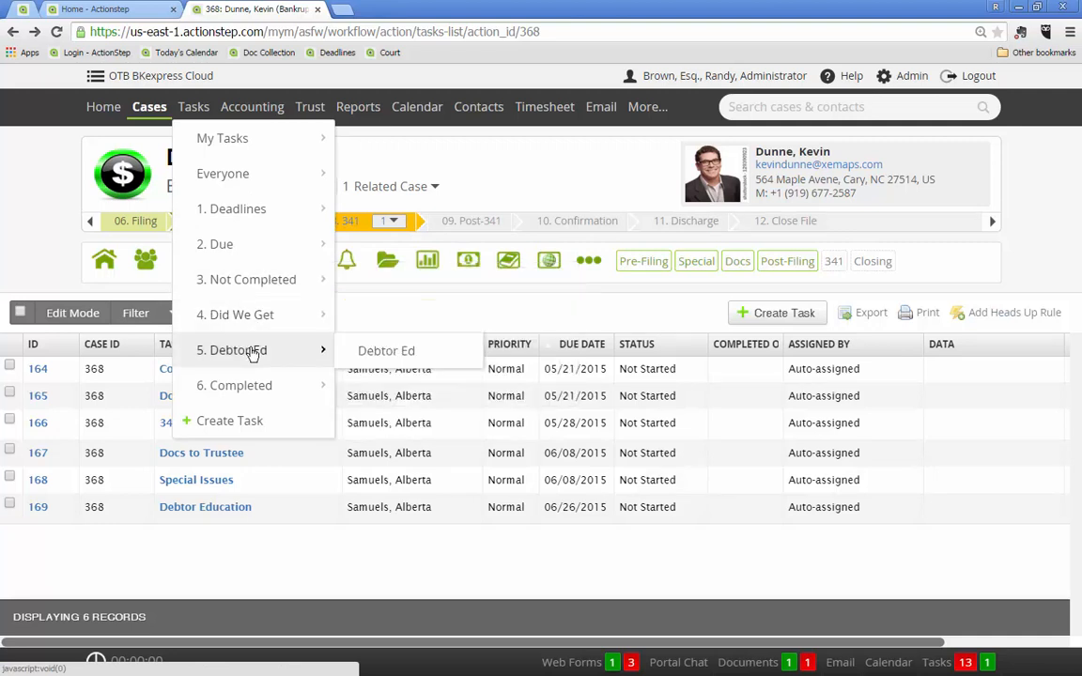
click(395, 352)
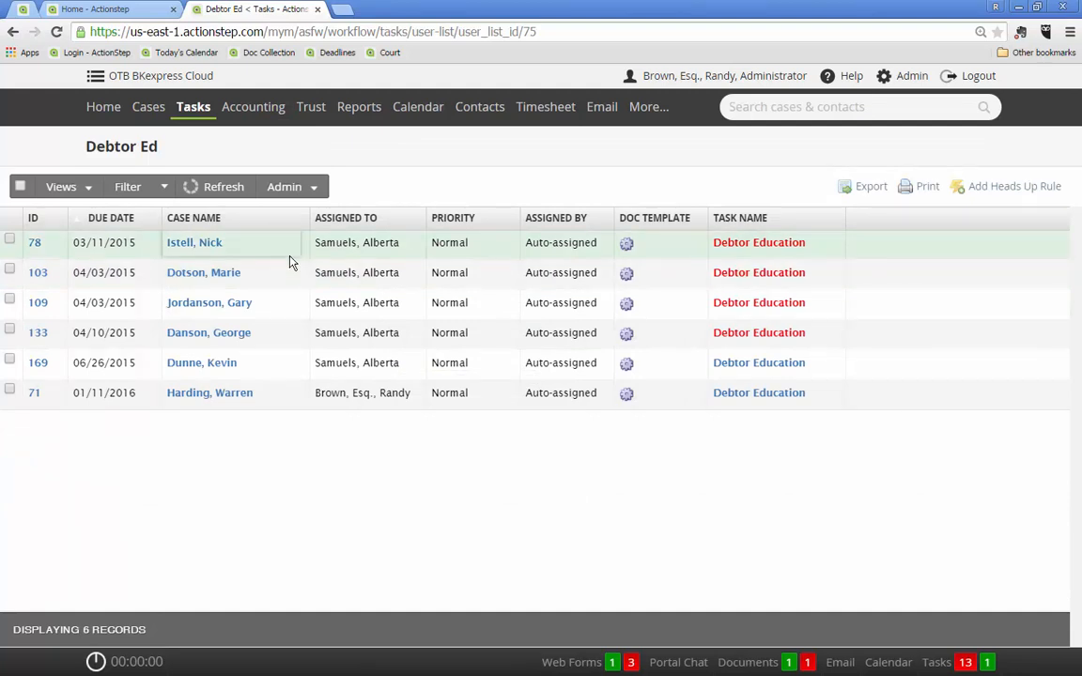
Open the list of bankruptcy cases whose current step is Post-Filing
mouse_move(149, 106)
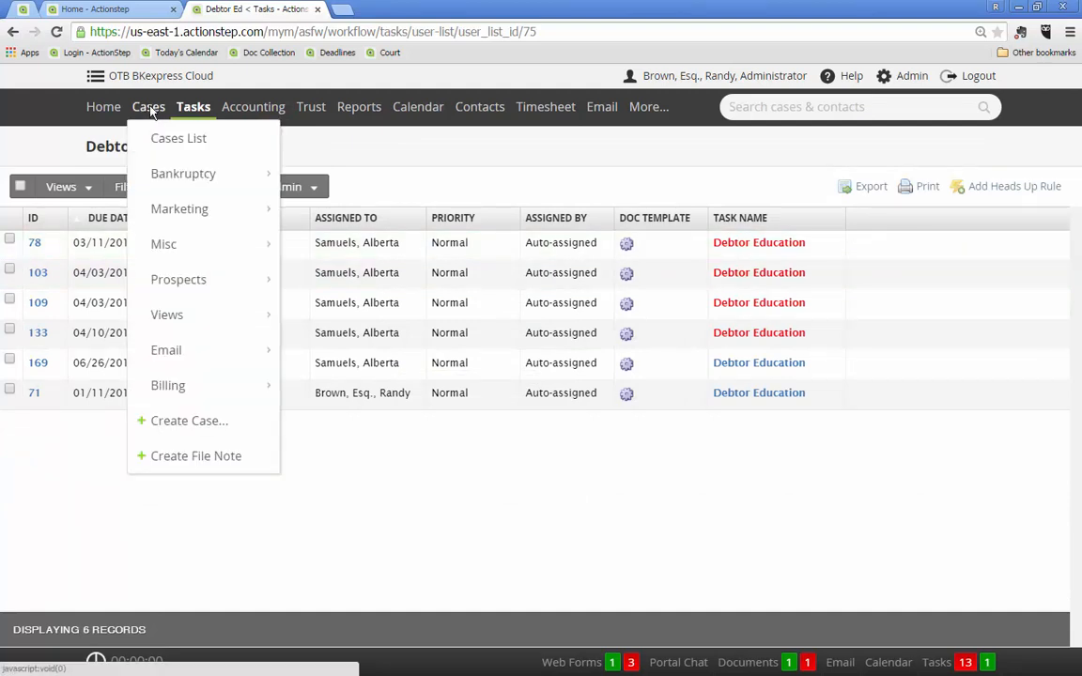
mouse_move(161, 176)
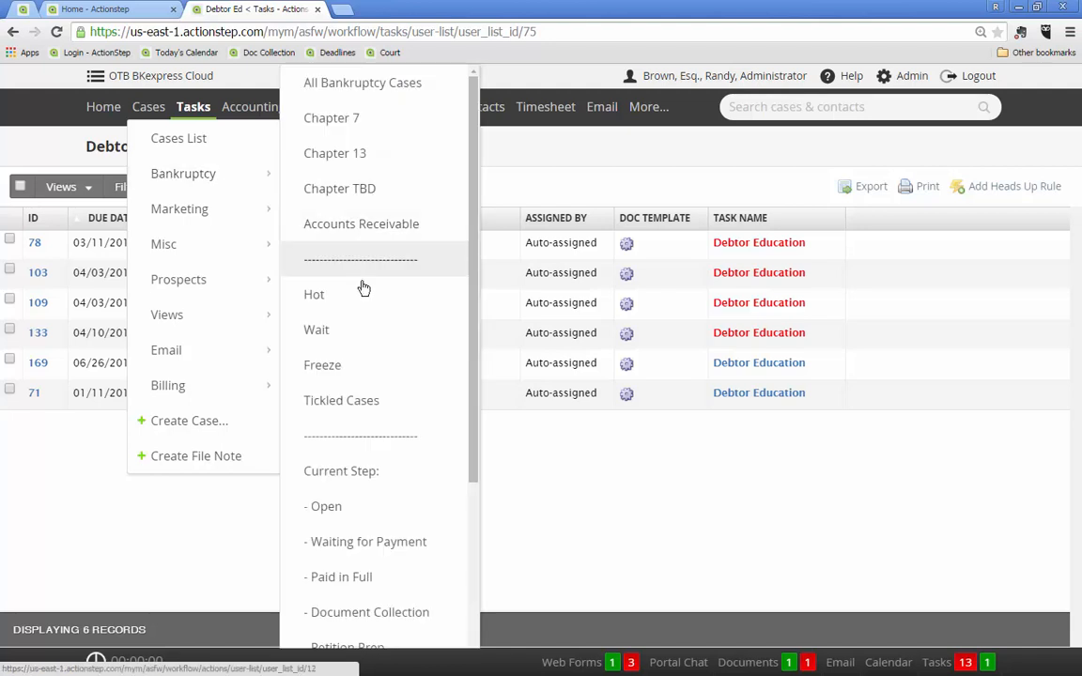
scroll(370, 366, down, 2)
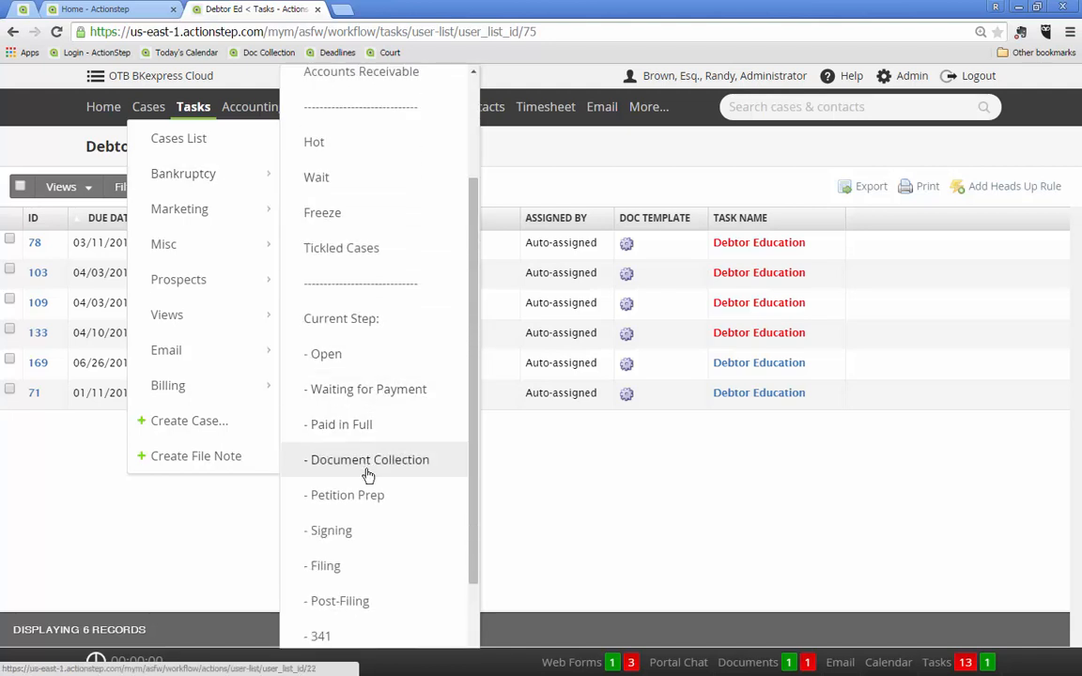
click(324, 601)
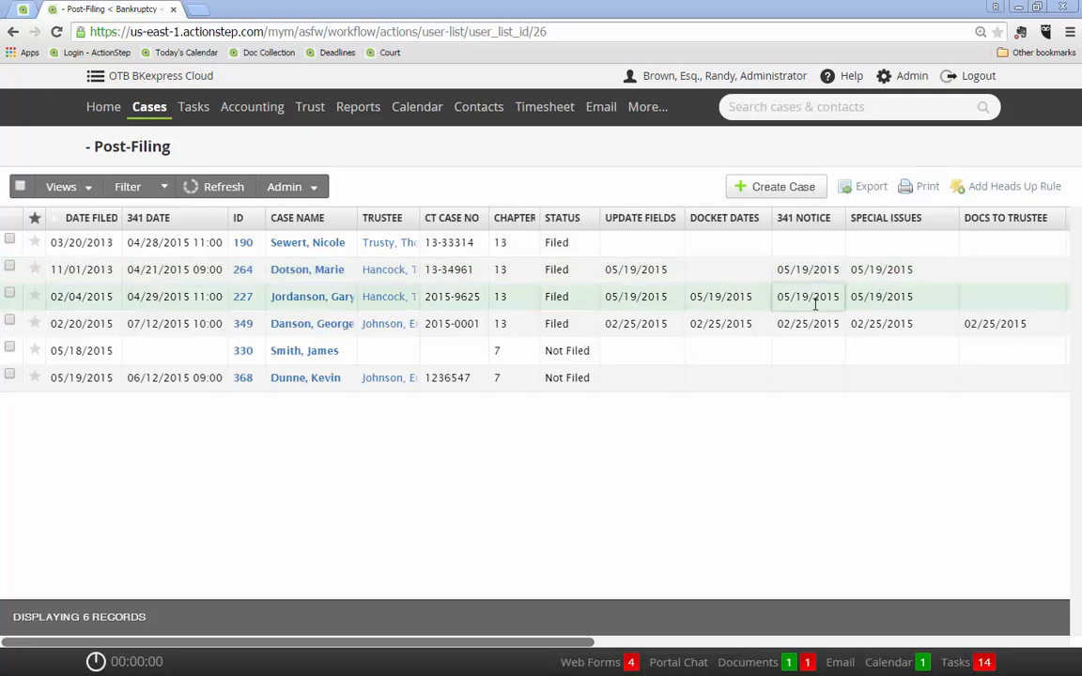
Open the client's Chapter 7 case filed 05/19/2015 and show its not-started tasks
click(307, 385)
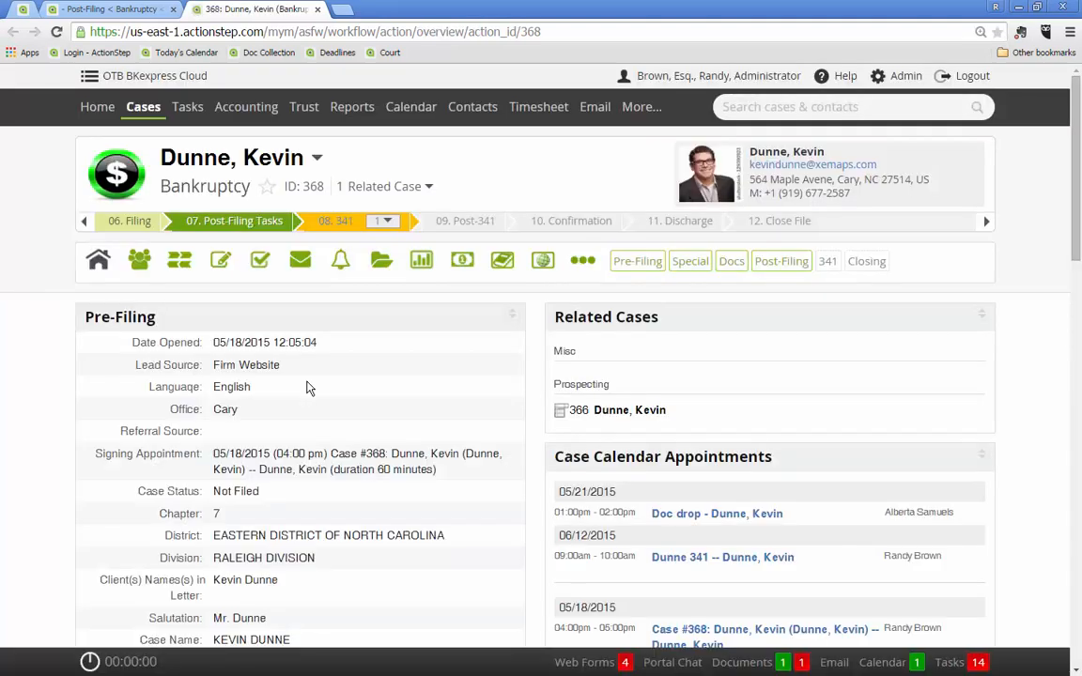
click(259, 262)
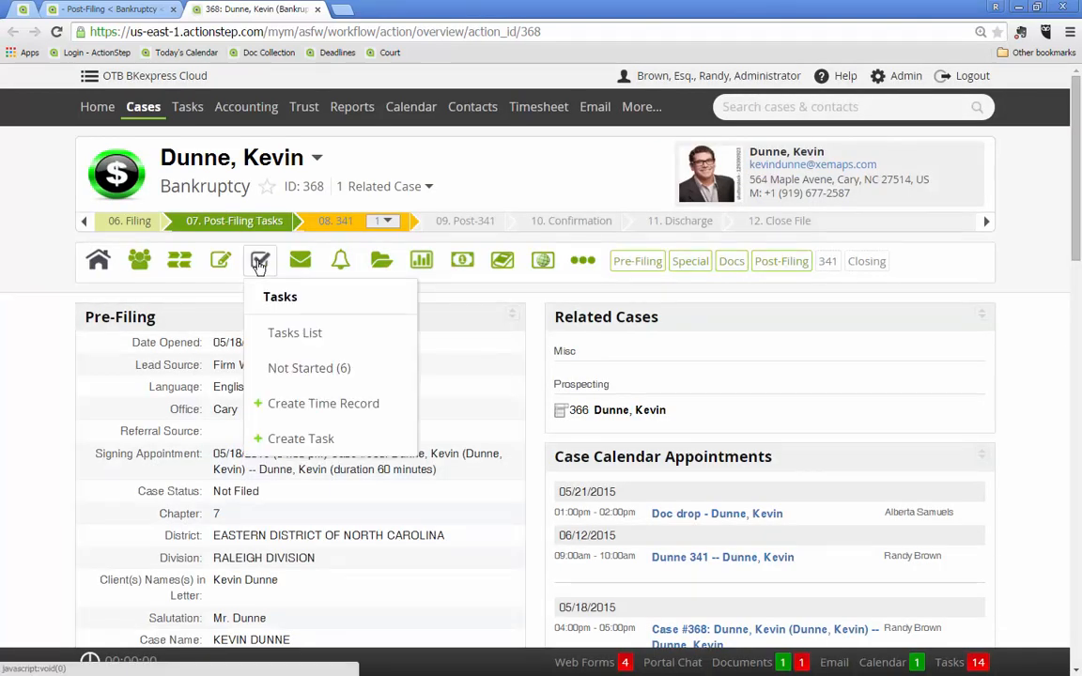
click(278, 363)
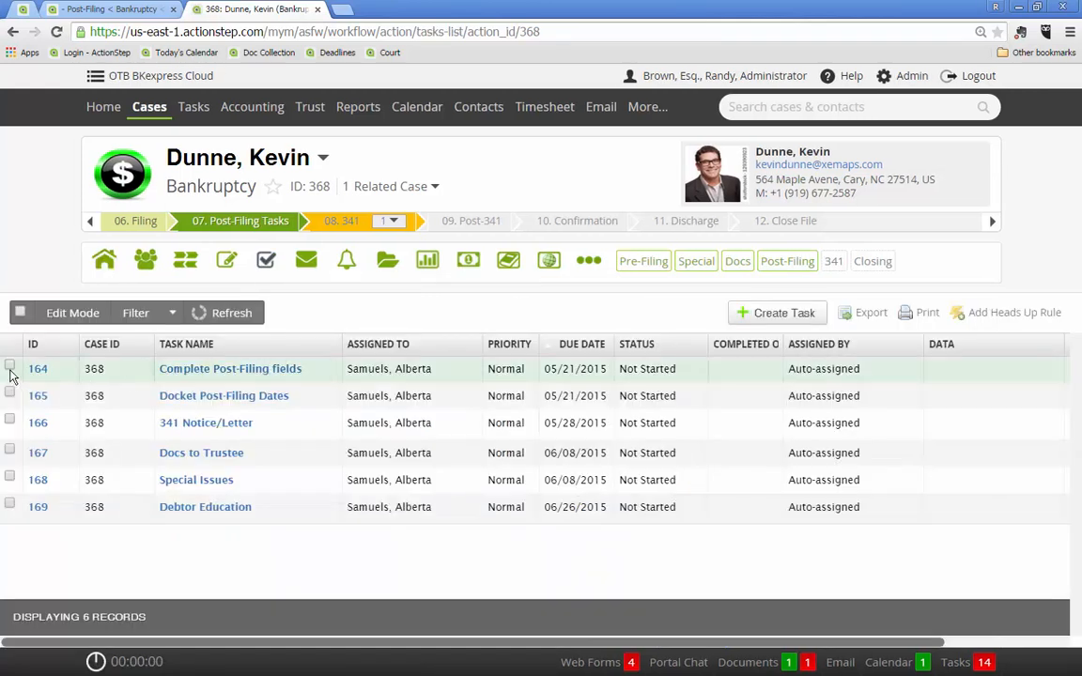
Mark the Complete Post-Filing fields and Docket Post-Filing Dates tasks as Complete
click(10, 366)
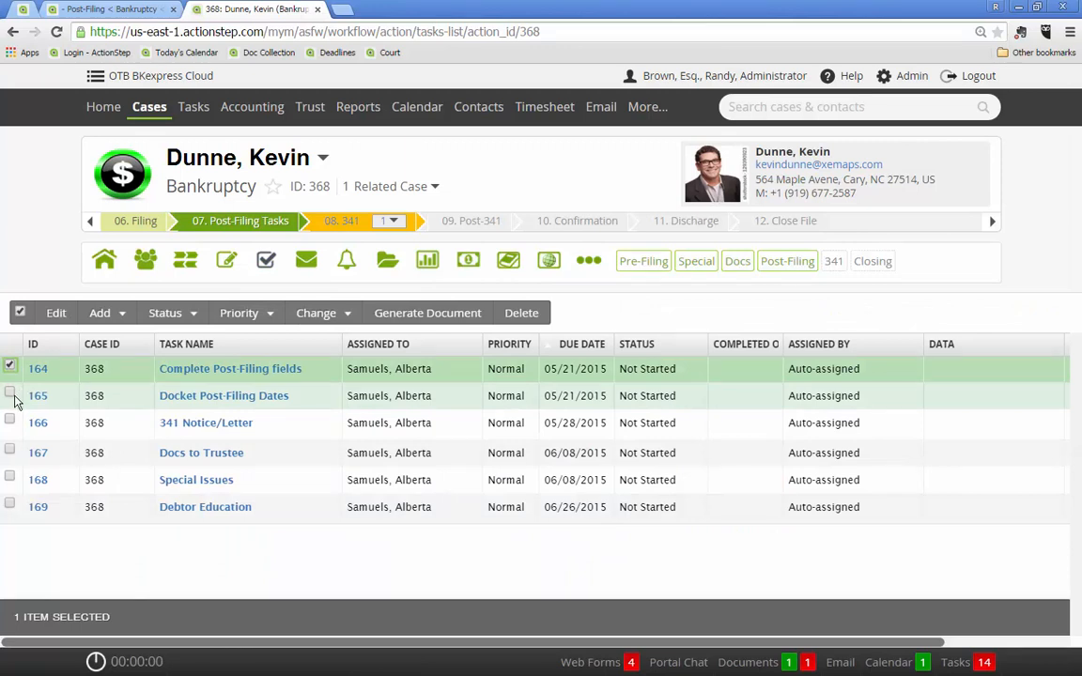
click(10, 394)
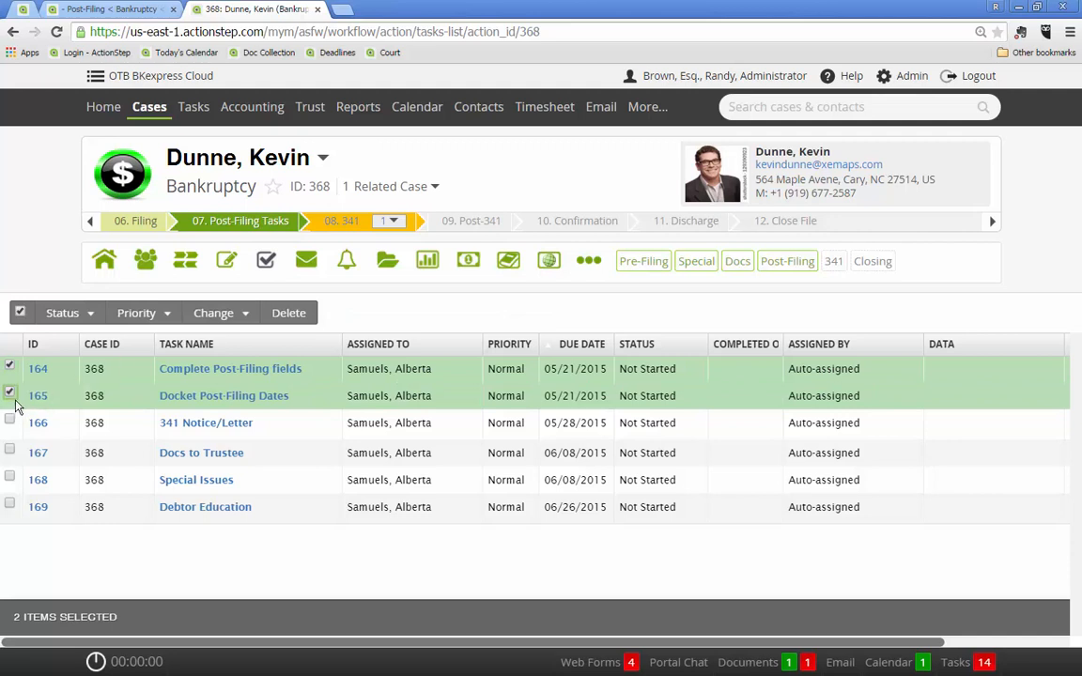
click(63, 314)
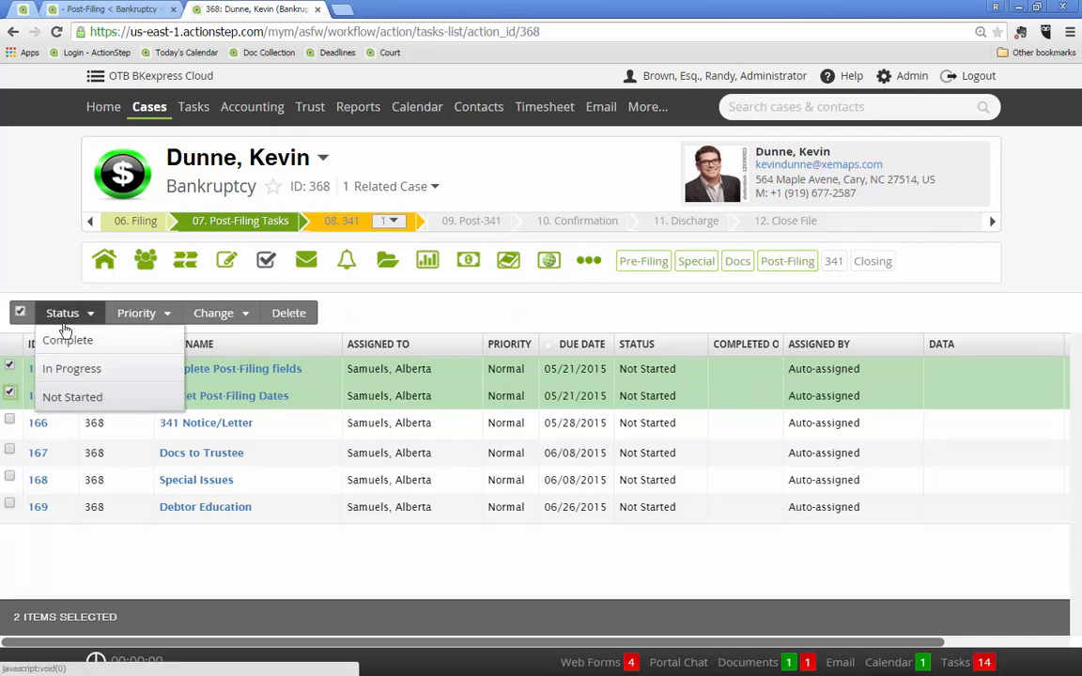
click(66, 340)
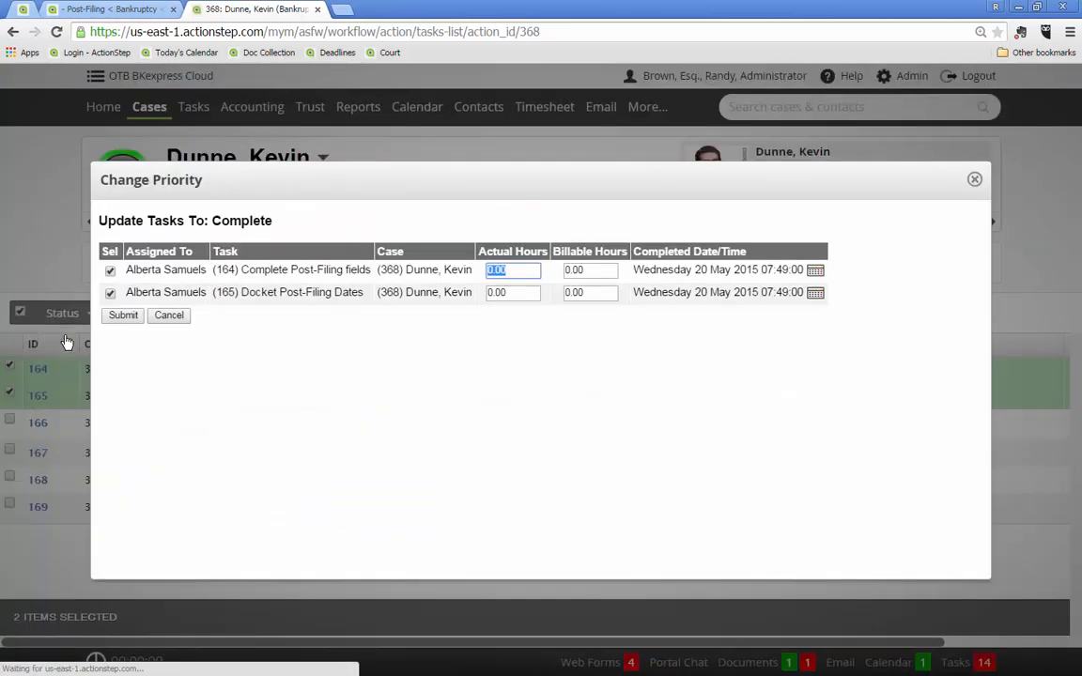
click(121, 318)
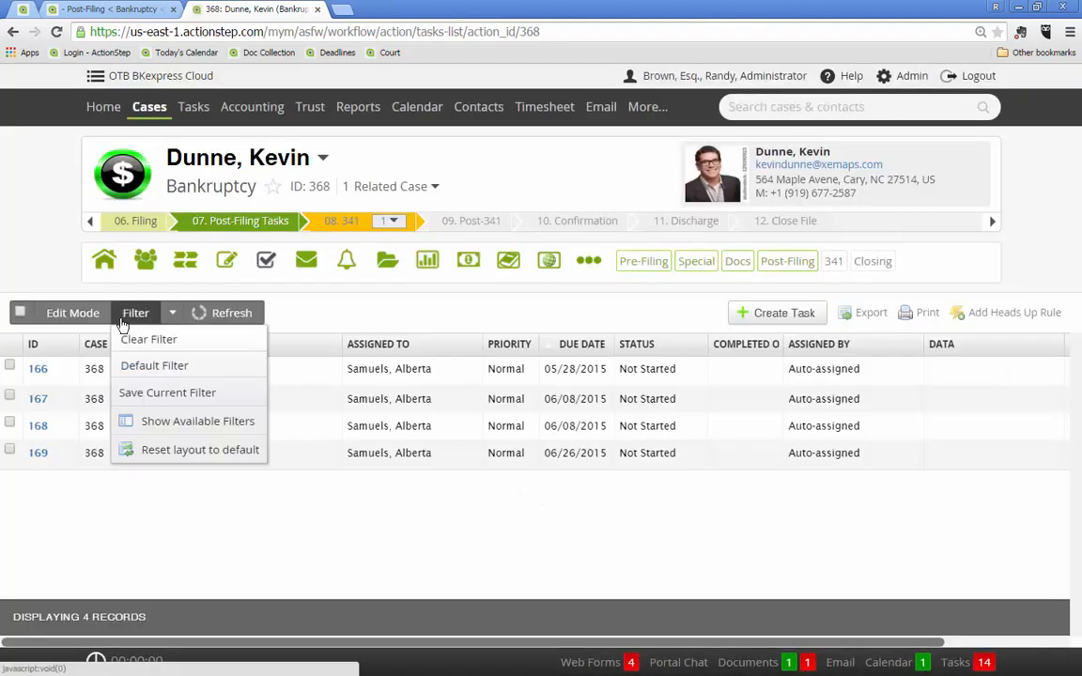
click(100, 499)
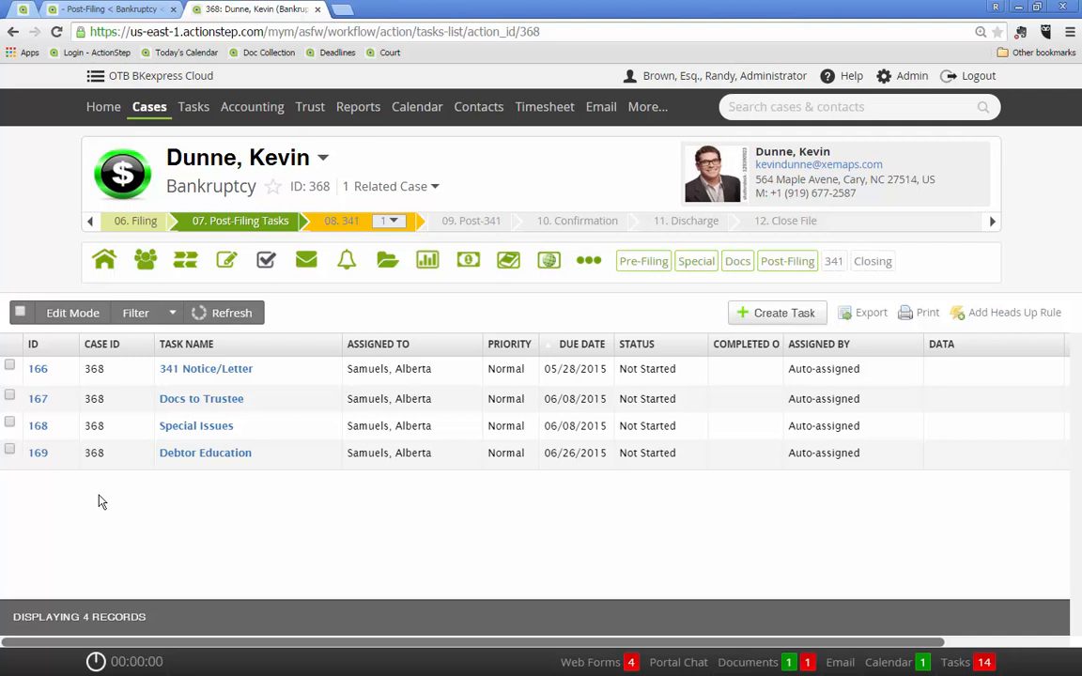
Add a case document from the "341 Notice - original scheduled date" template, then save and generate it
click(386, 265)
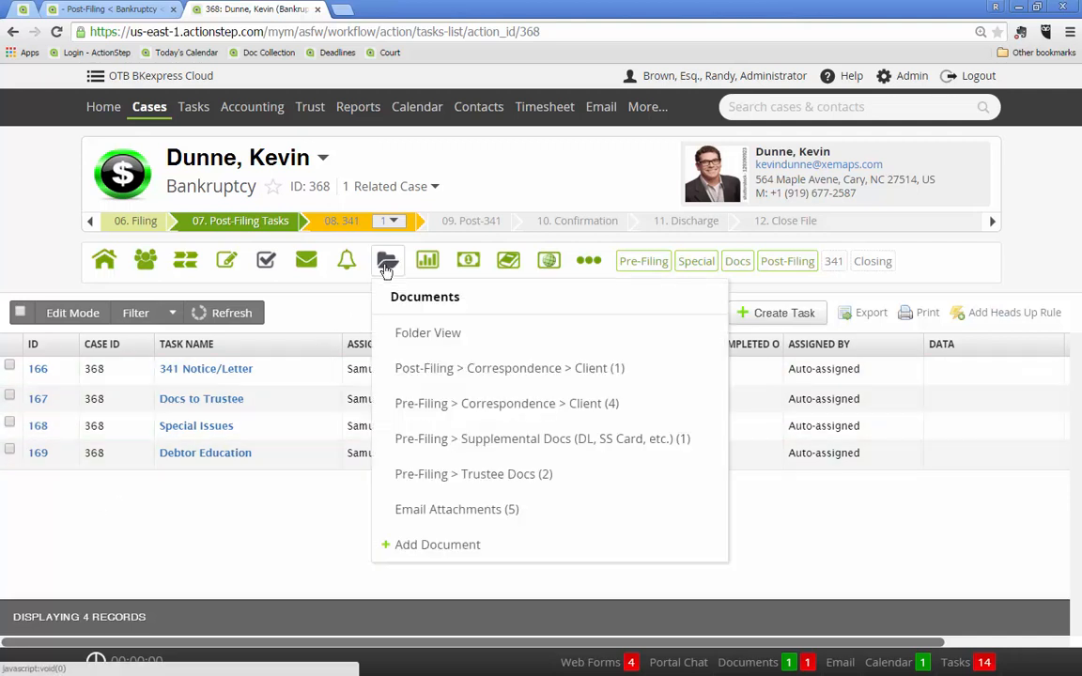
click(430, 547)
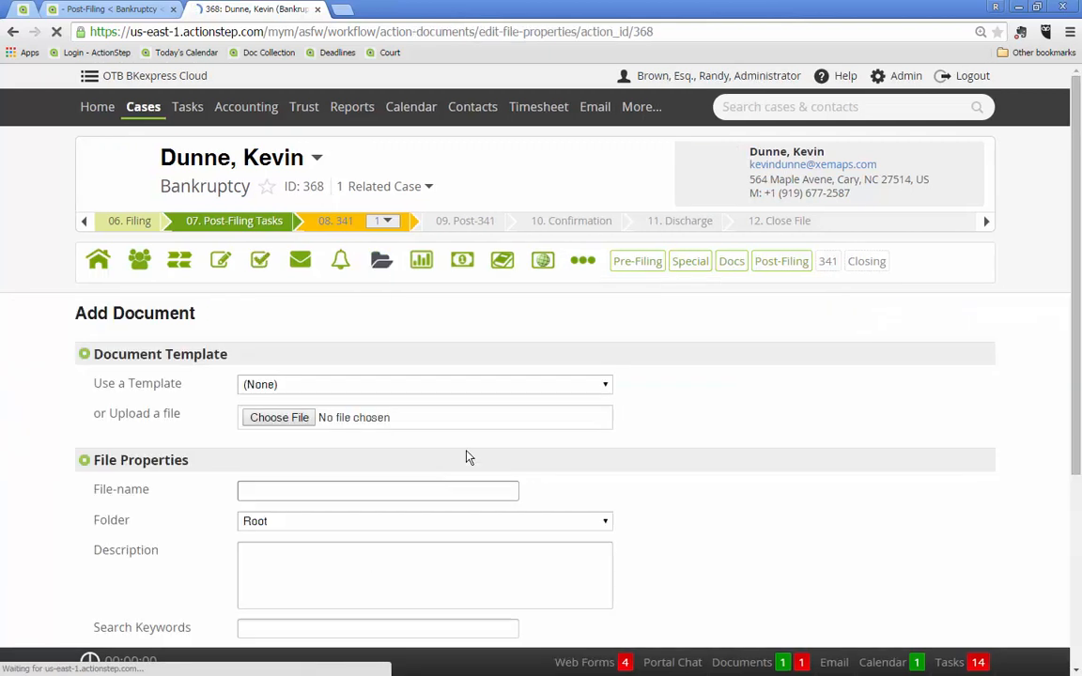
click(607, 386)
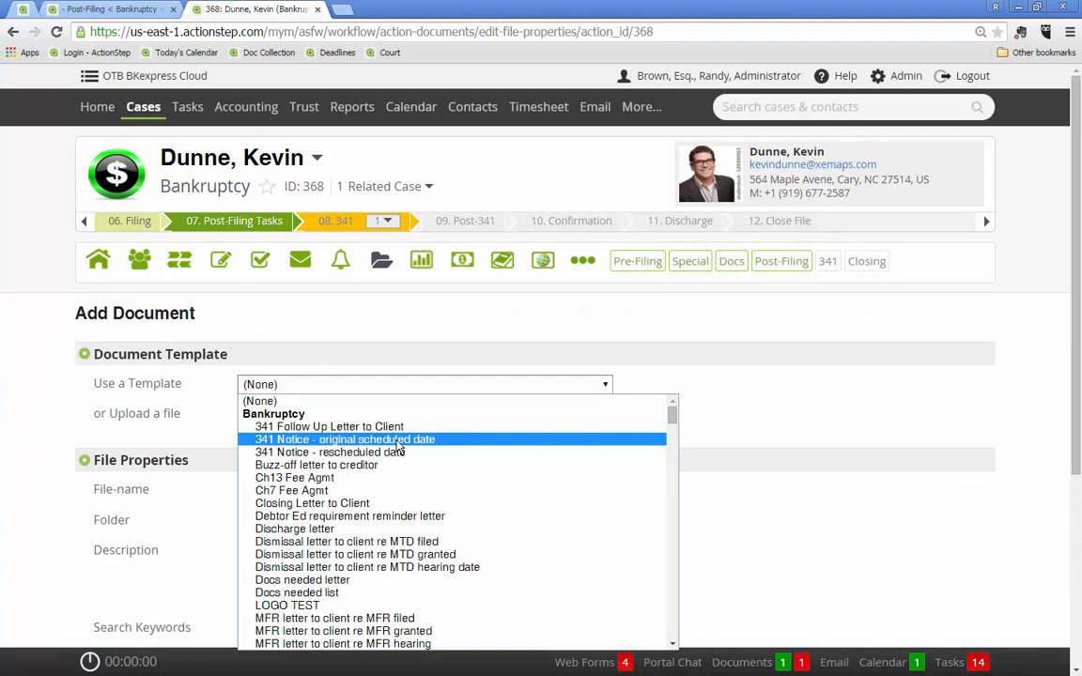
click(400, 440)
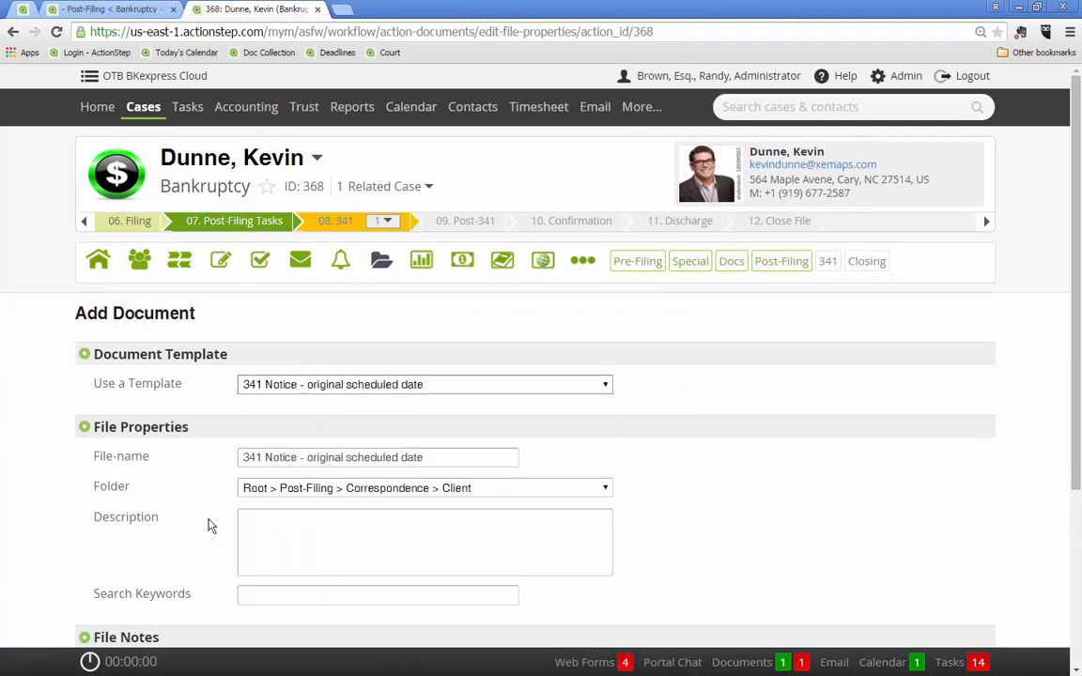
scroll(83, 526, down, 3)
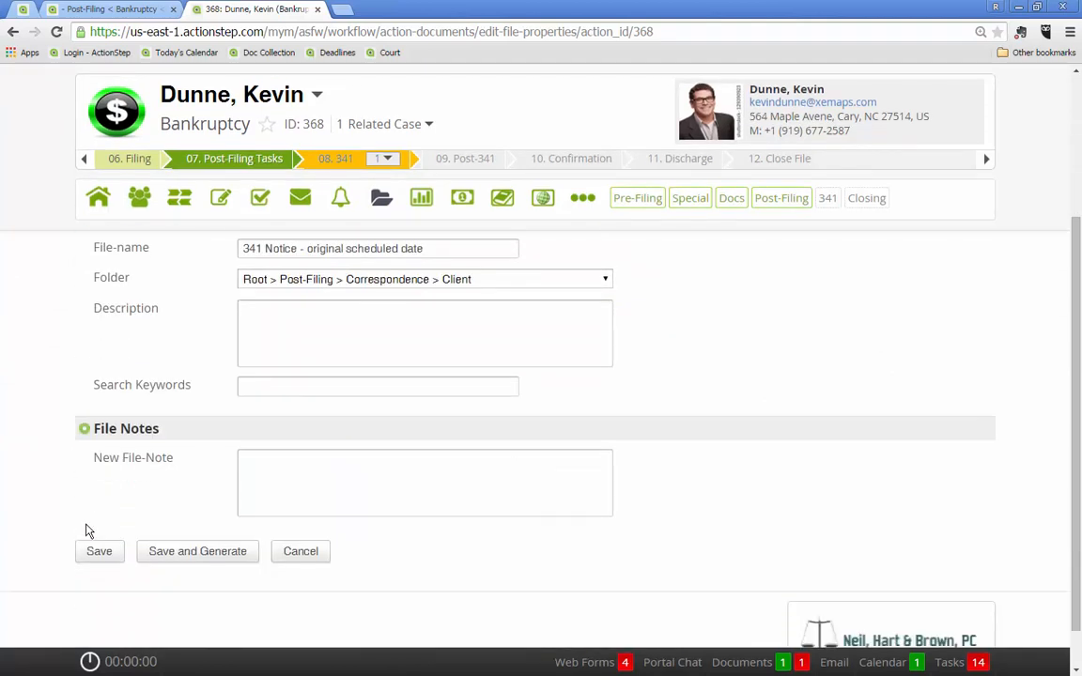
click(177, 556)
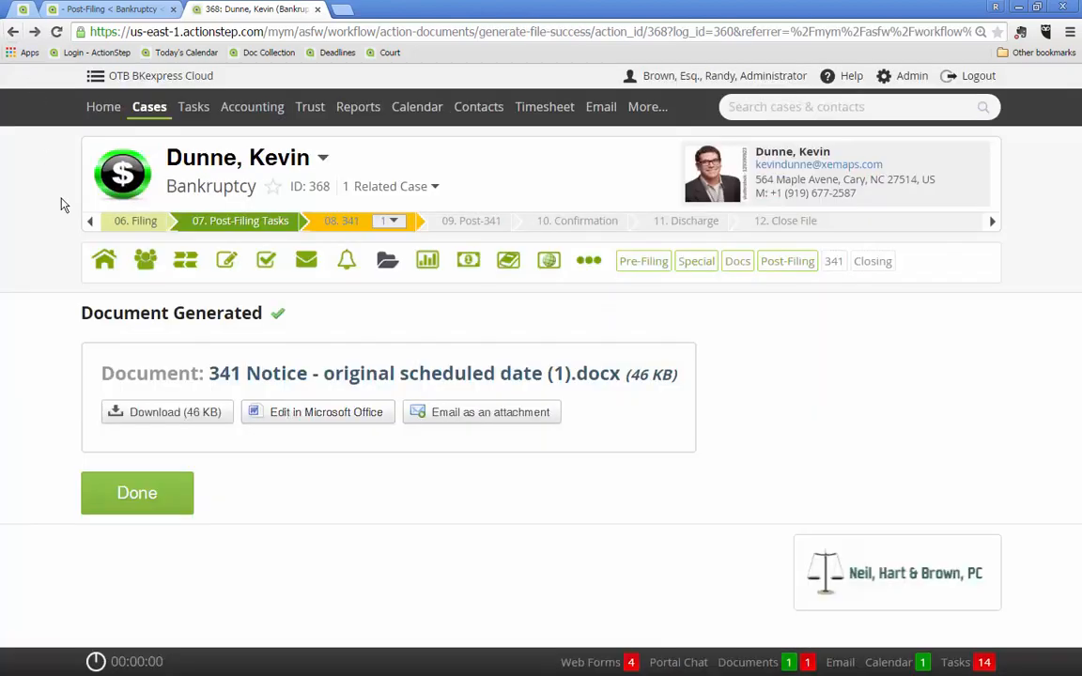
Download the generated 341 notice, open it in Word and apply one uniform font color to the letter's entire text
click(153, 421)
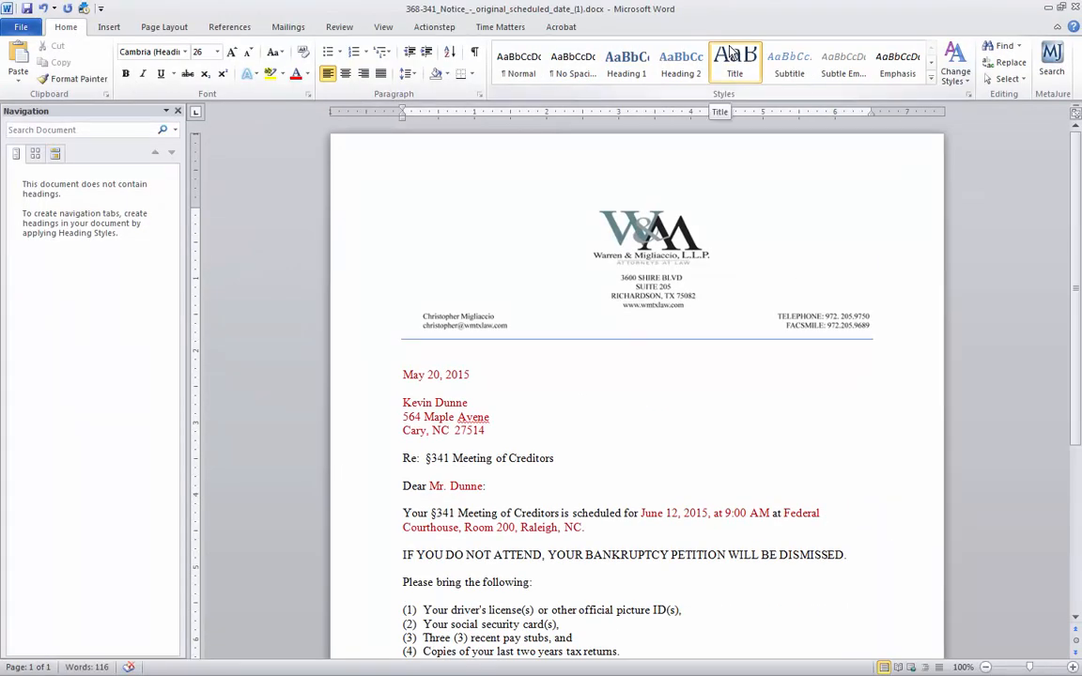
scroll(479, 271, down, 3)
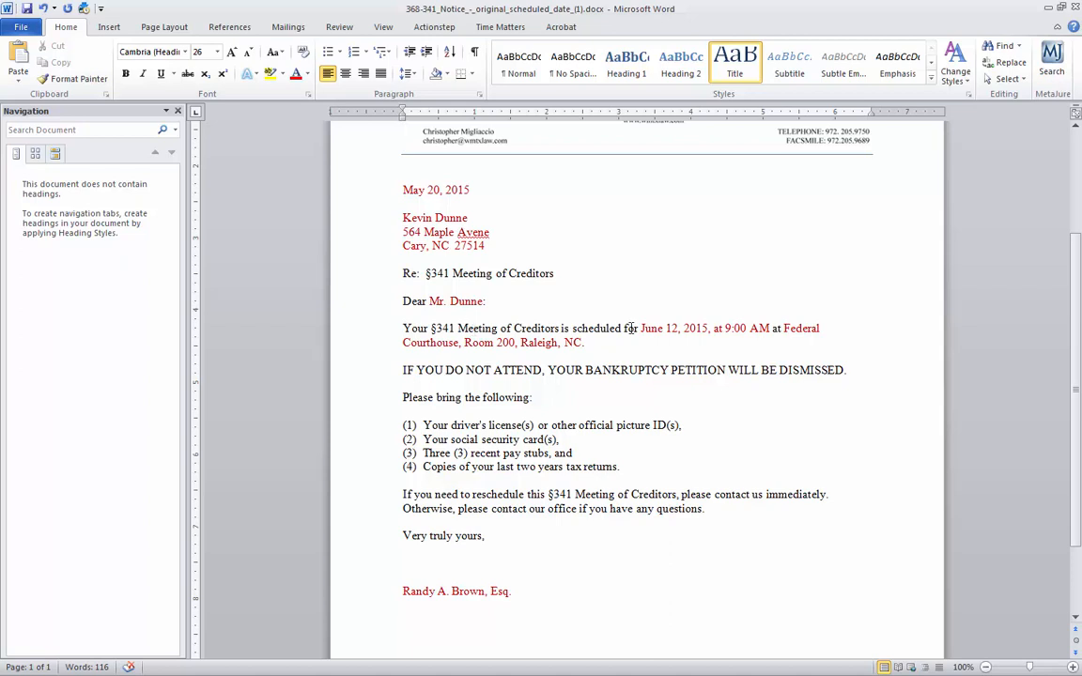
scroll(617, 425, down, 1)
key(ctrl+a)
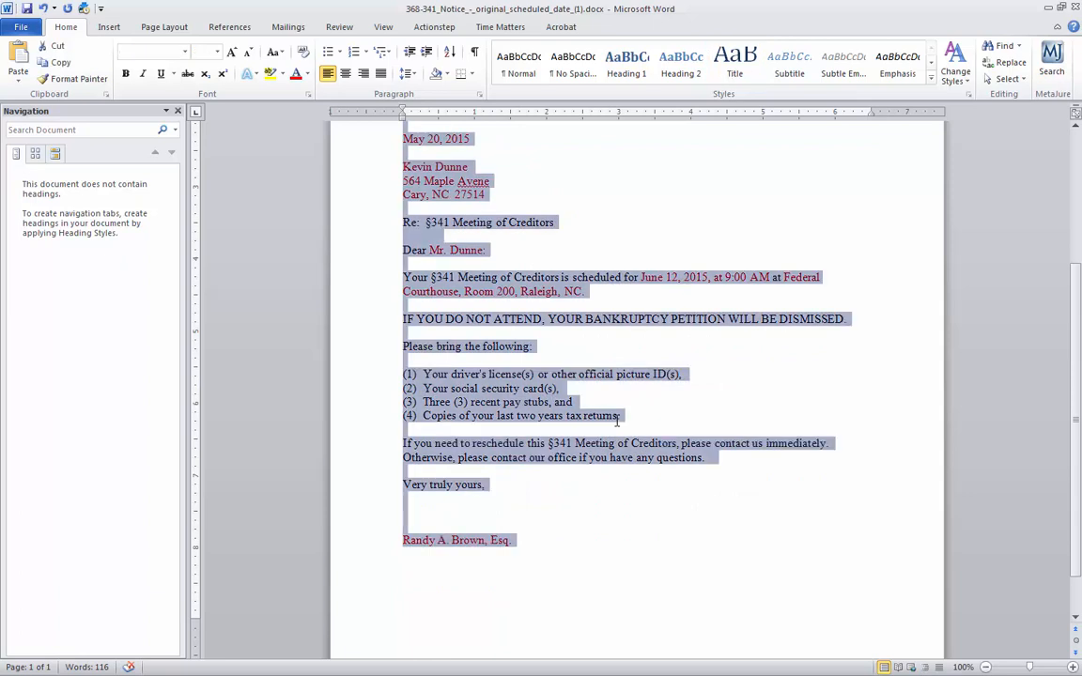
click(306, 73)
click(303, 93)
click(377, 343)
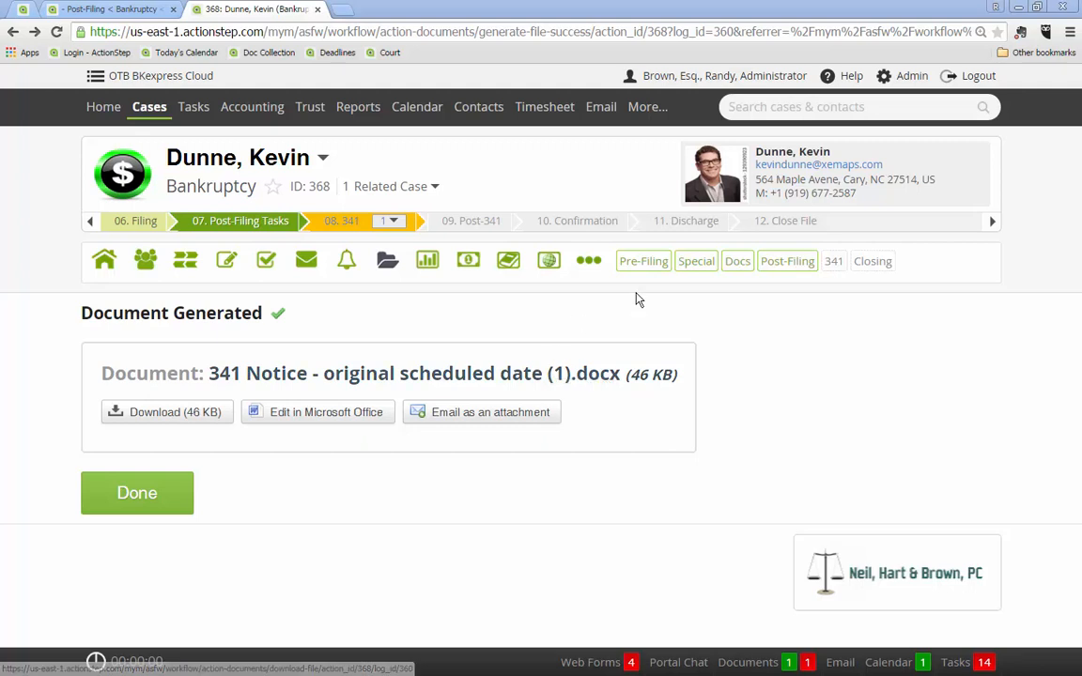
View the case's Special details, then compose a case email using the "Documents to Trustee" template
click(699, 264)
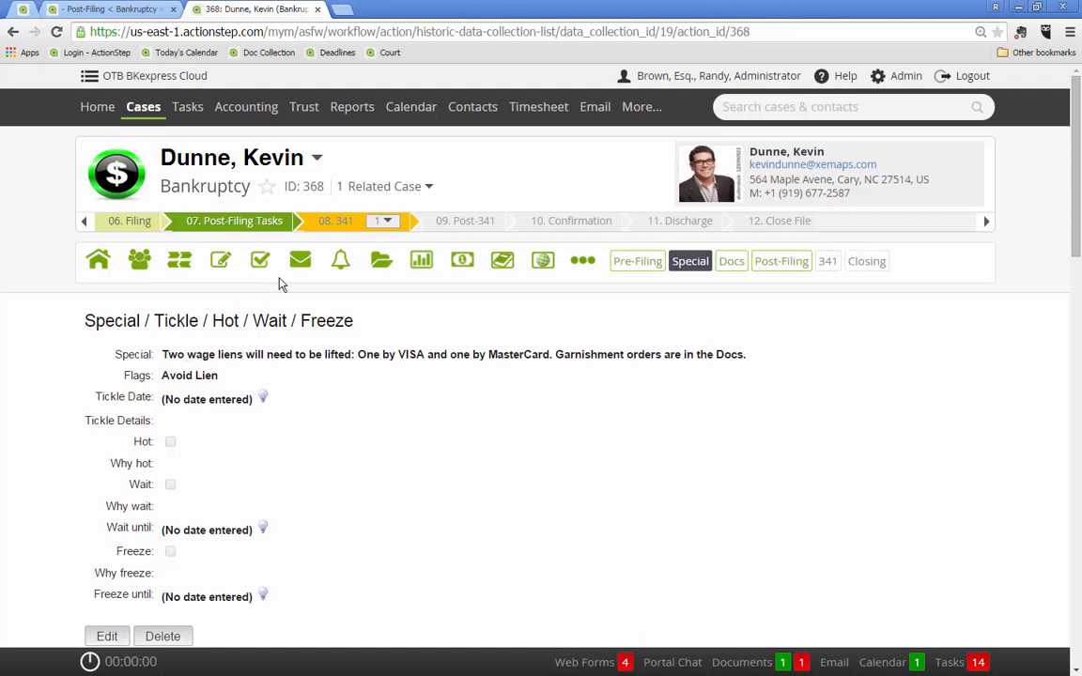
click(300, 262)
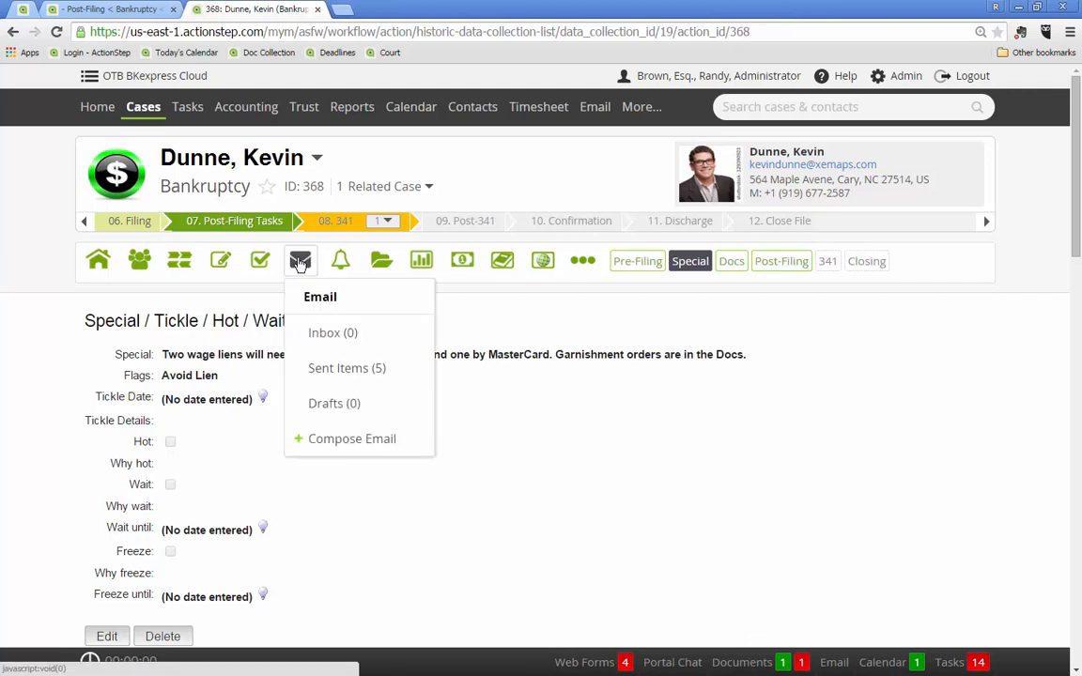
click(336, 449)
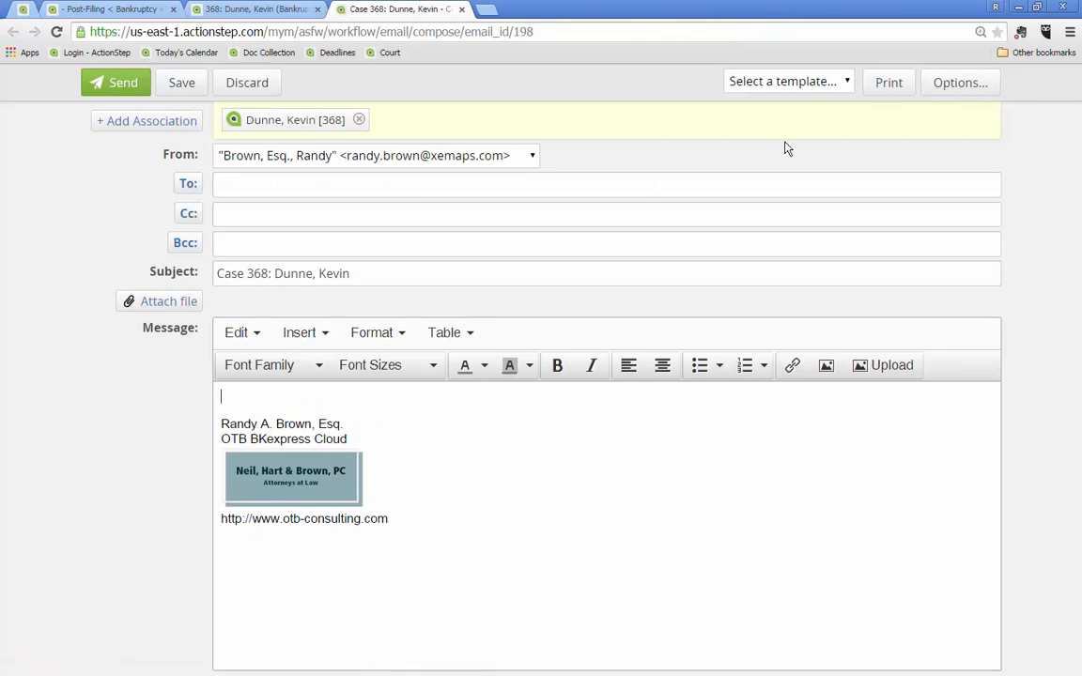
click(846, 83)
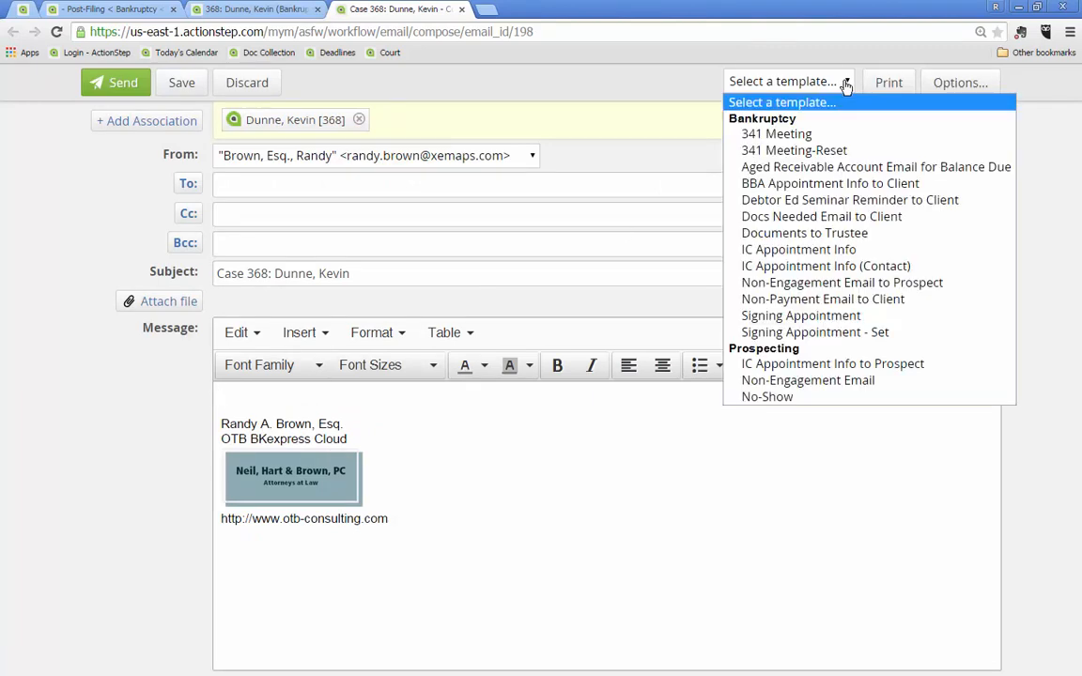
click(806, 233)
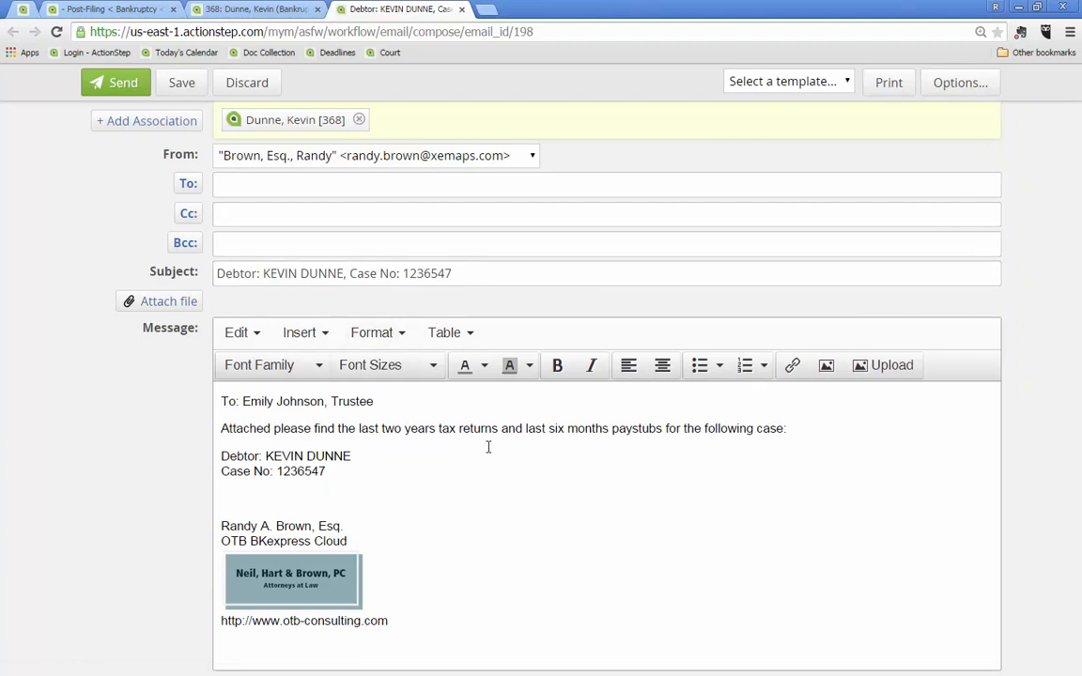
Add the case's trustee as the email's To recipient from the case participants
click(187, 184)
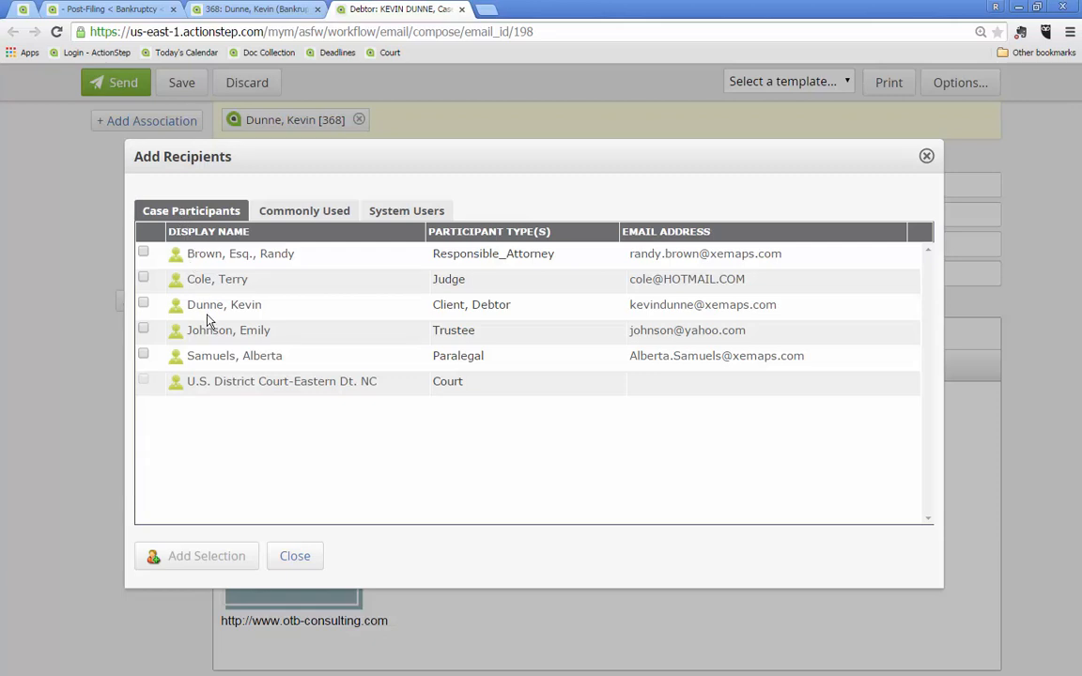
click(144, 331)
click(188, 557)
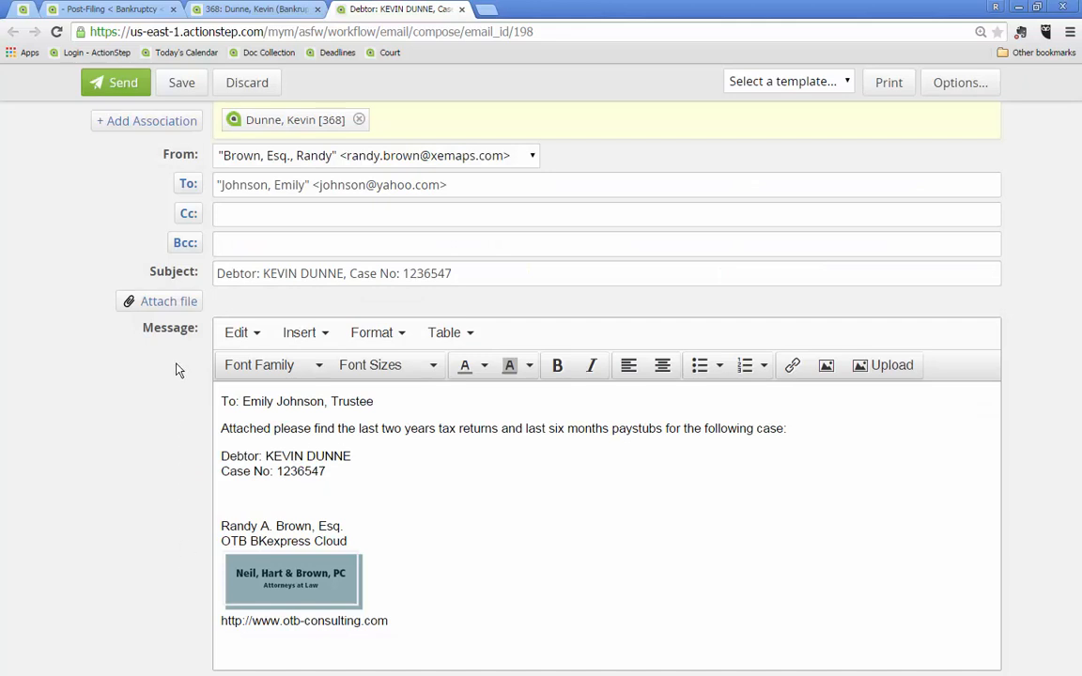
Attach the case's "2014 tax return" and "Last 60 days pay stubs" files to the trustee email and send it
click(183, 303)
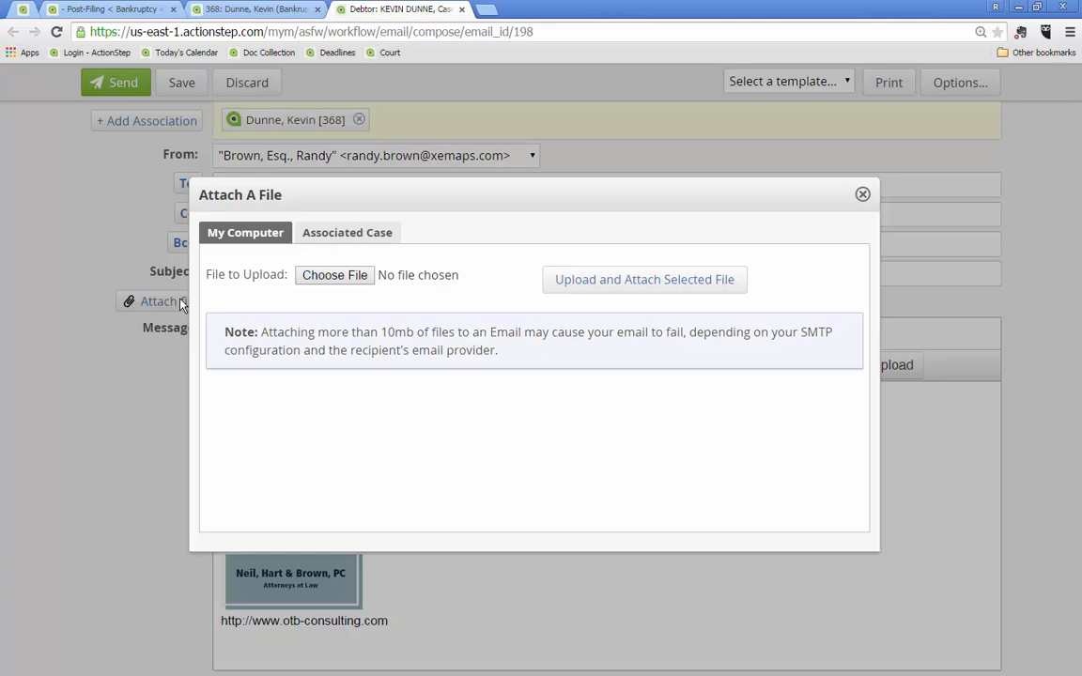
click(347, 235)
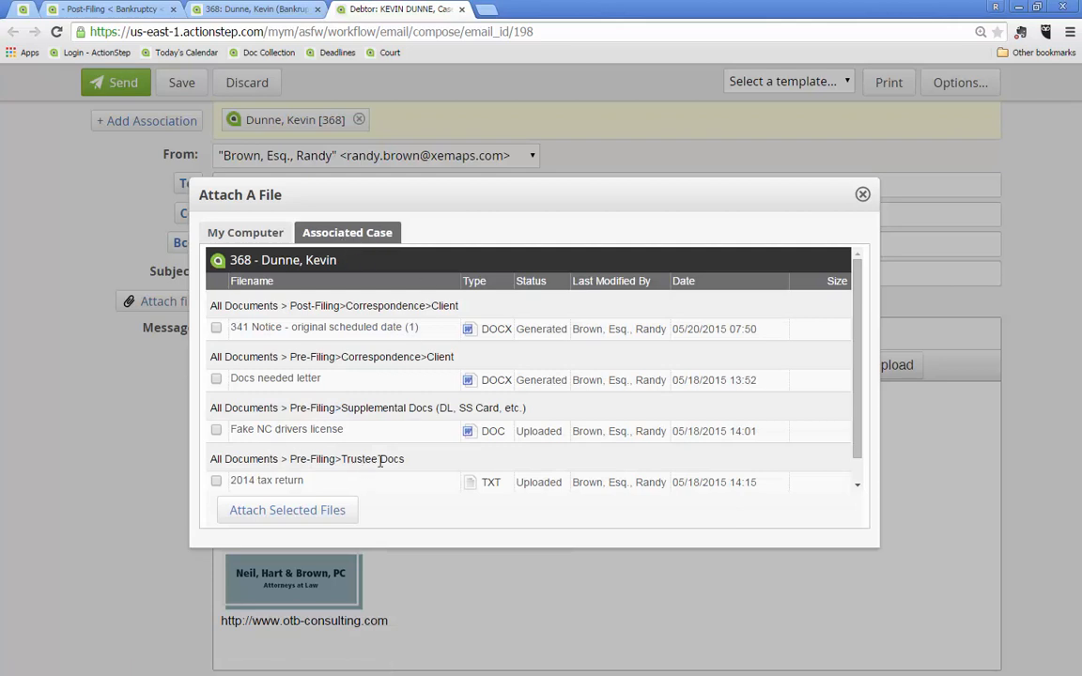
scroll(390, 470, down, 1)
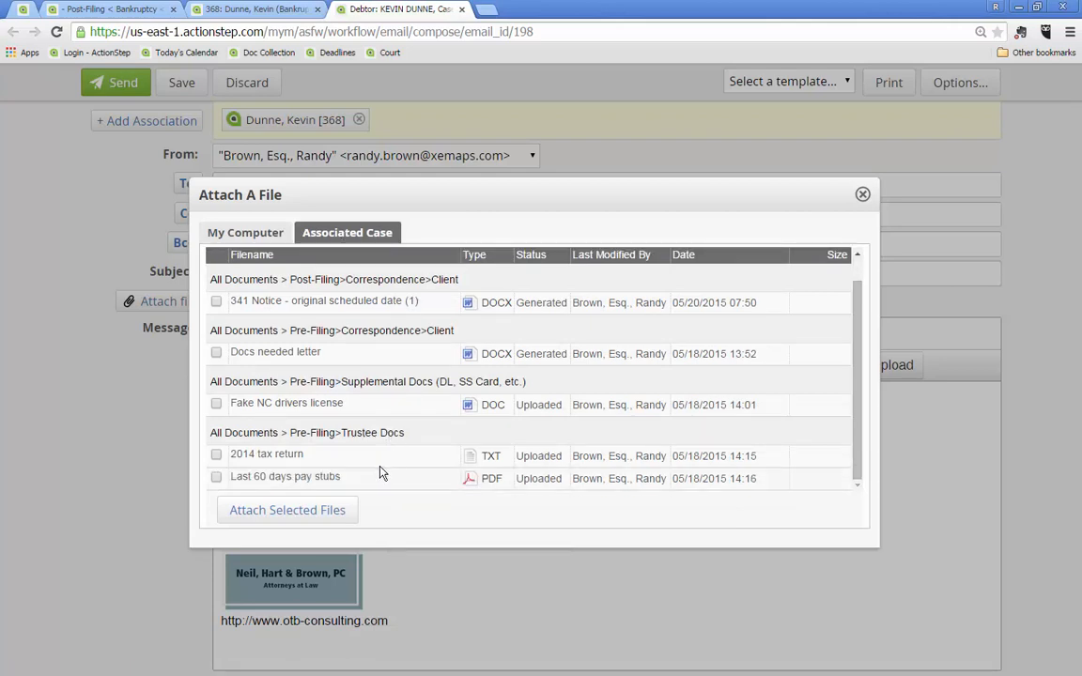
click(216, 455)
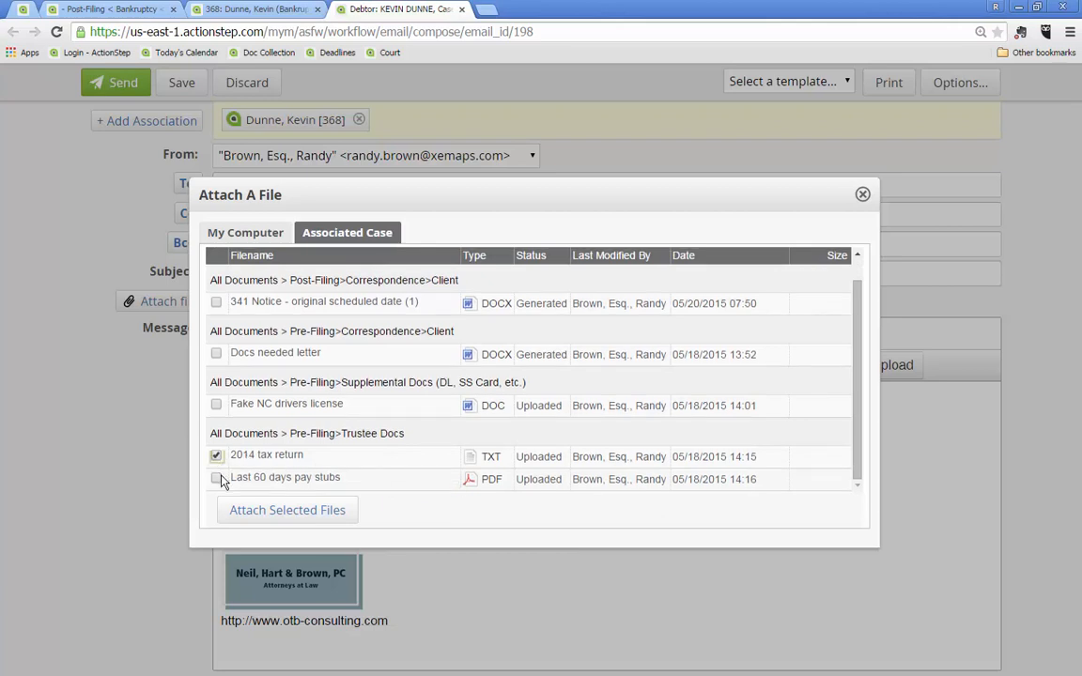
click(217, 479)
click(273, 512)
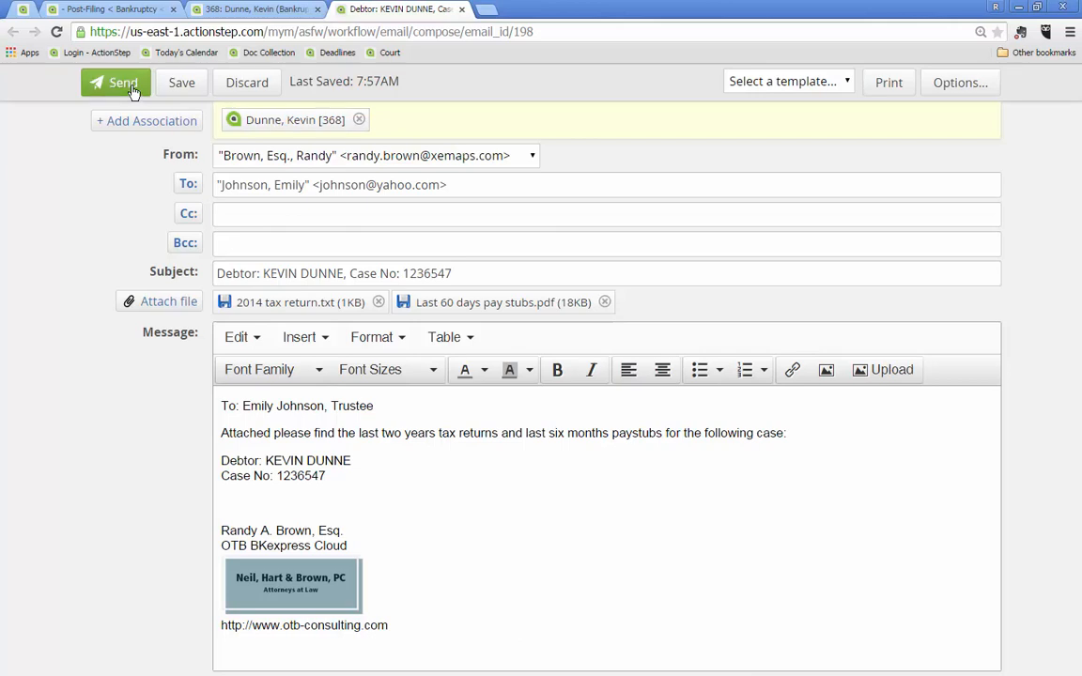
click(132, 92)
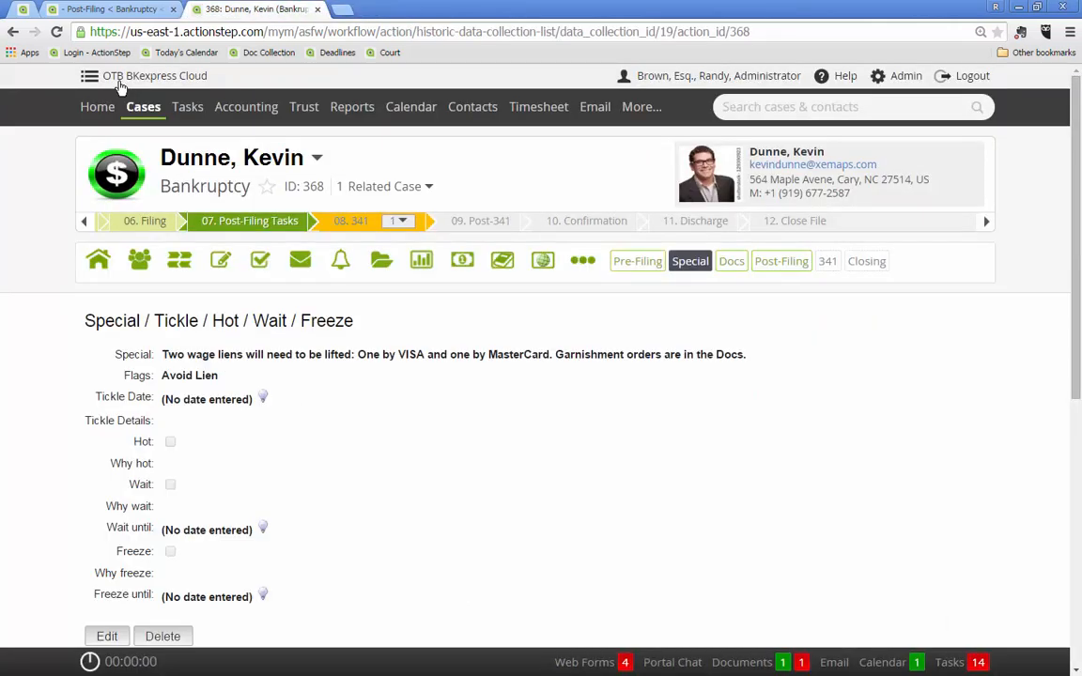
Open the email just sent to the trustee from the case's sent items and review its contents and attachments
click(300, 263)
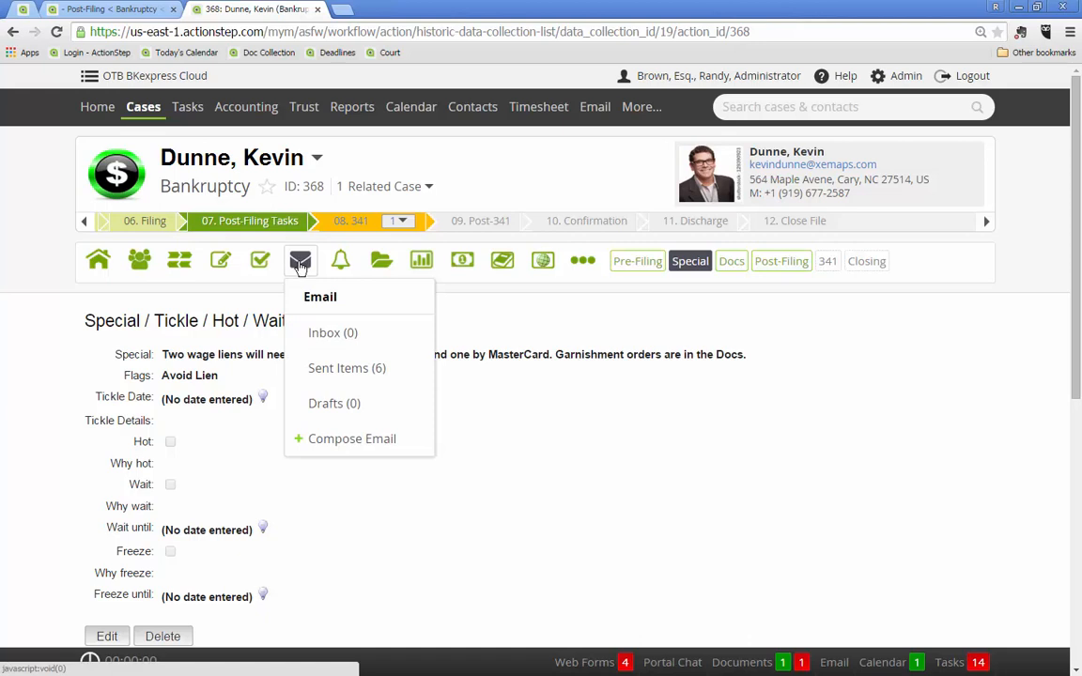
click(328, 369)
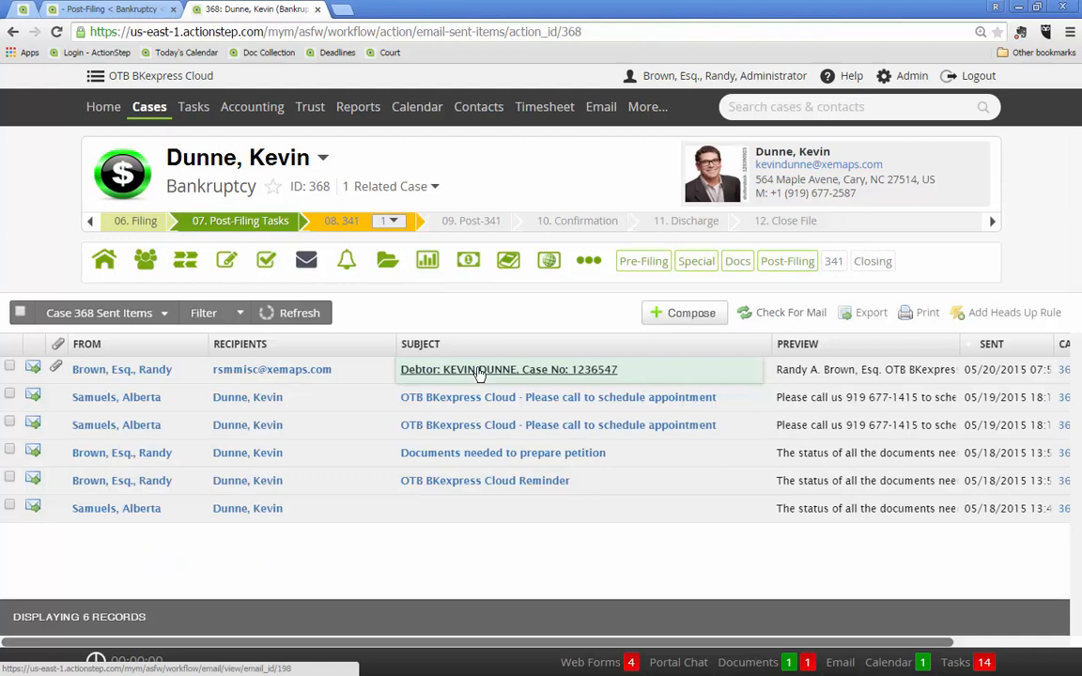
click(480, 371)
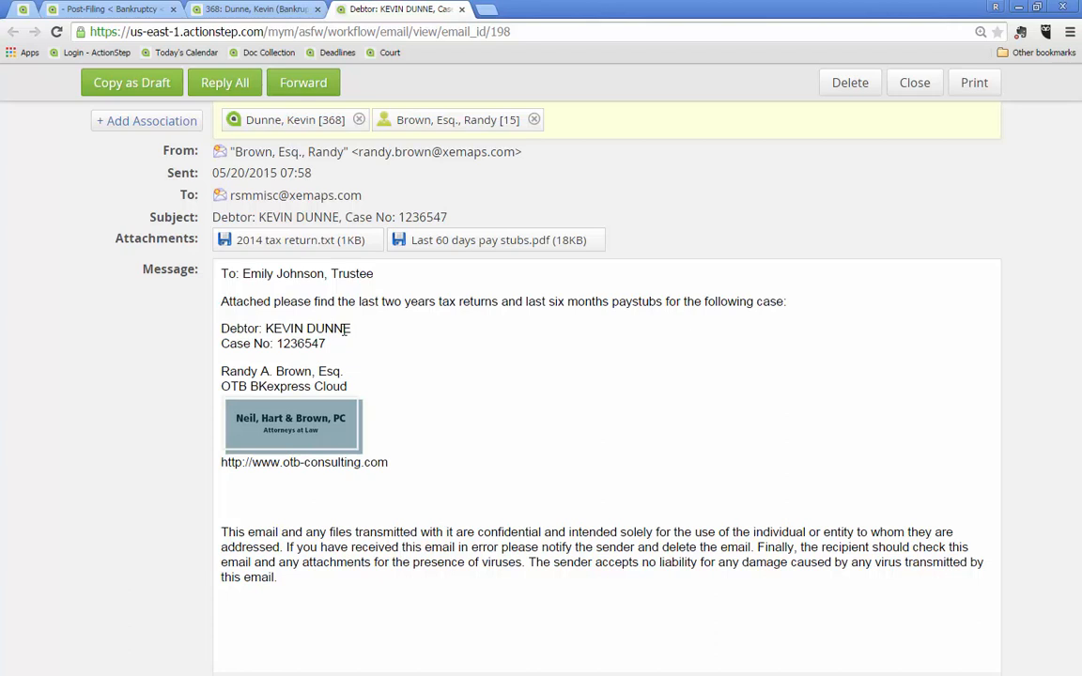
Mark the case's 341 Notice/Letter, Docs to Trustee and Special Issues tasks as Complete
click(263, 12)
mouse_move(265, 263)
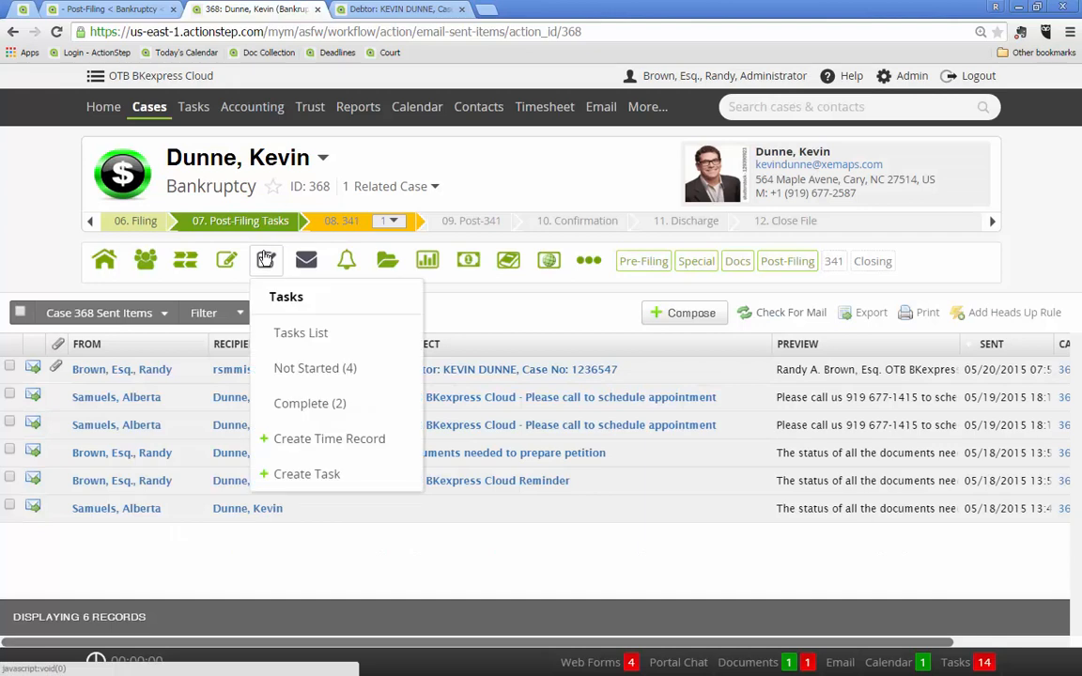
click(298, 370)
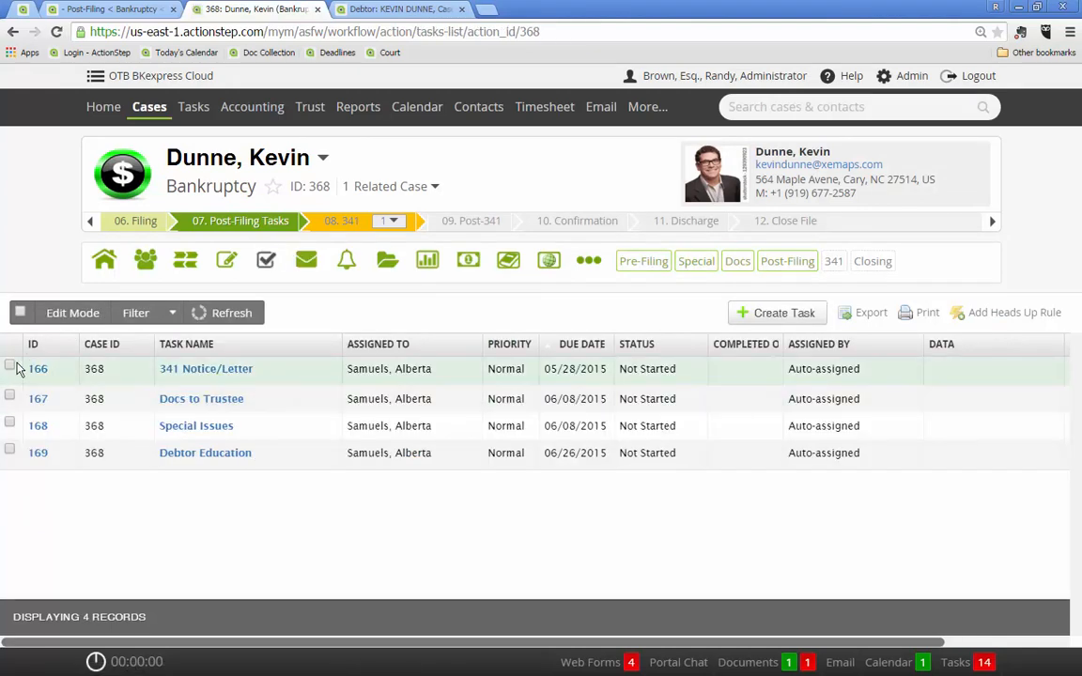
click(10, 366)
click(10, 396)
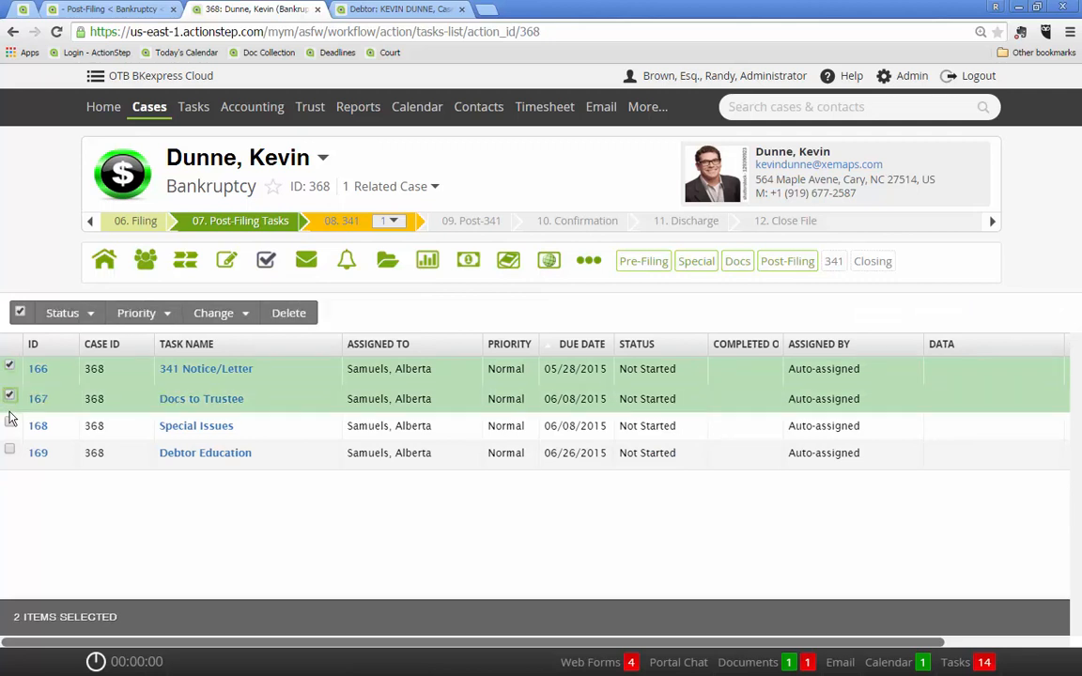
click(10, 423)
click(53, 315)
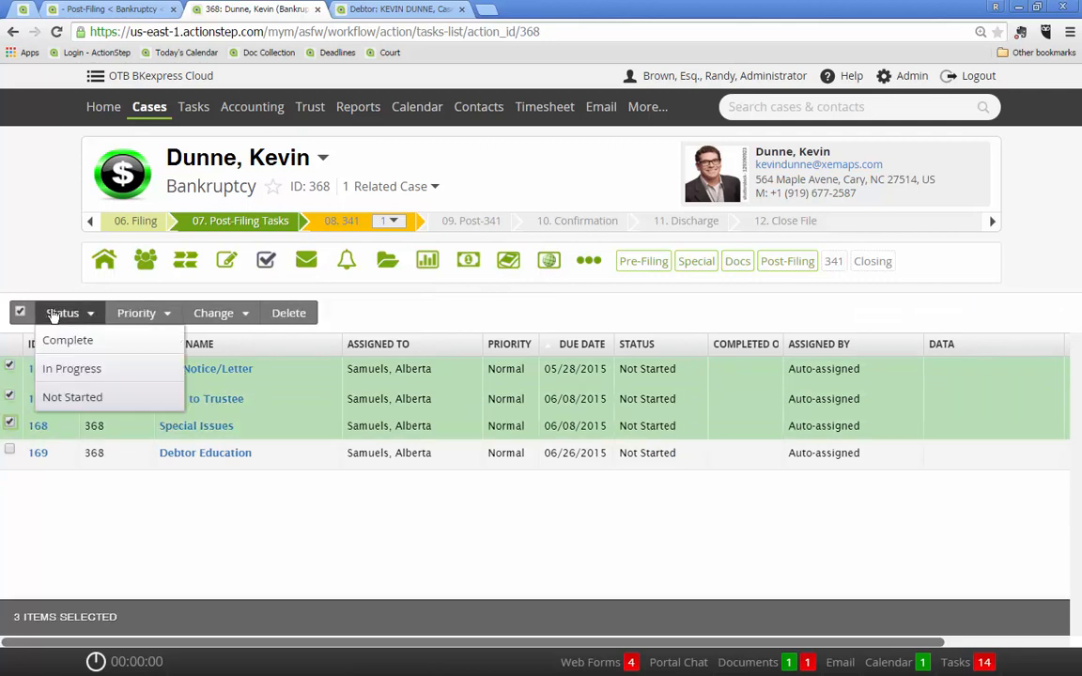
click(56, 342)
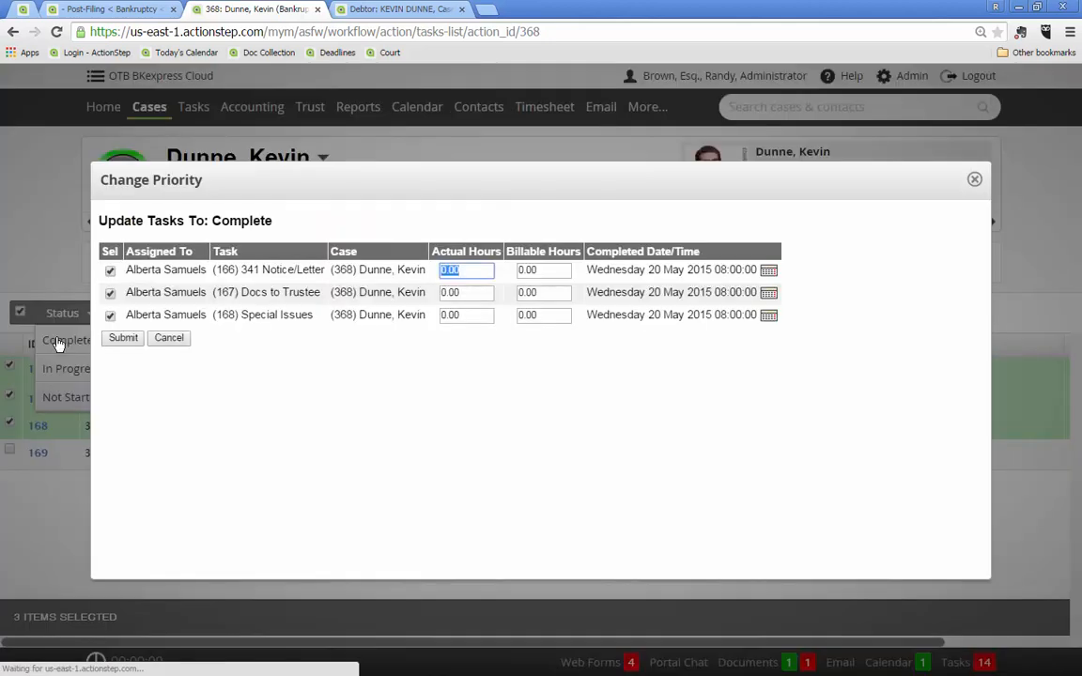
click(123, 338)
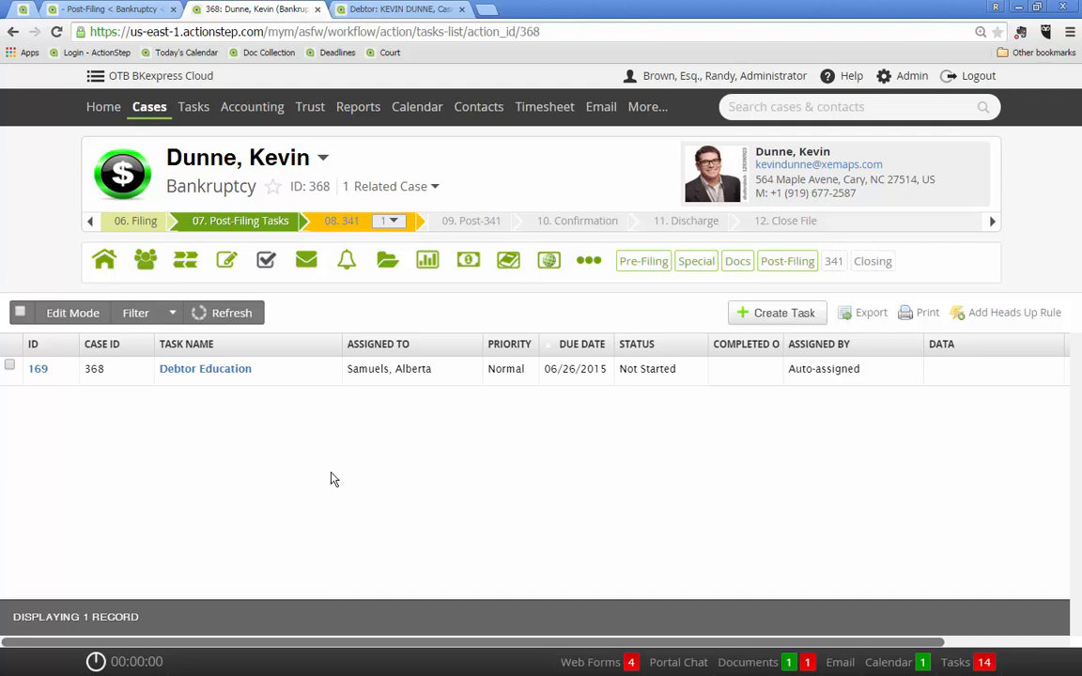
Move the case from Post-Filing Tasks to step 08. 341 with the Active status and date 05/20/2015
mouse_move(250, 232)
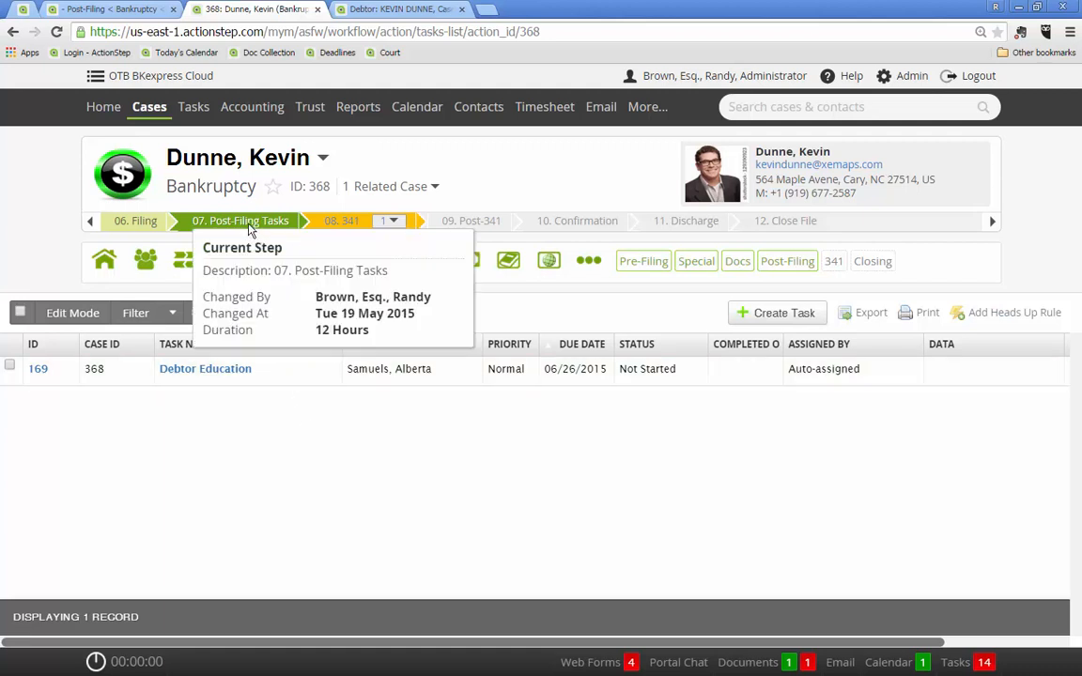
click(347, 222)
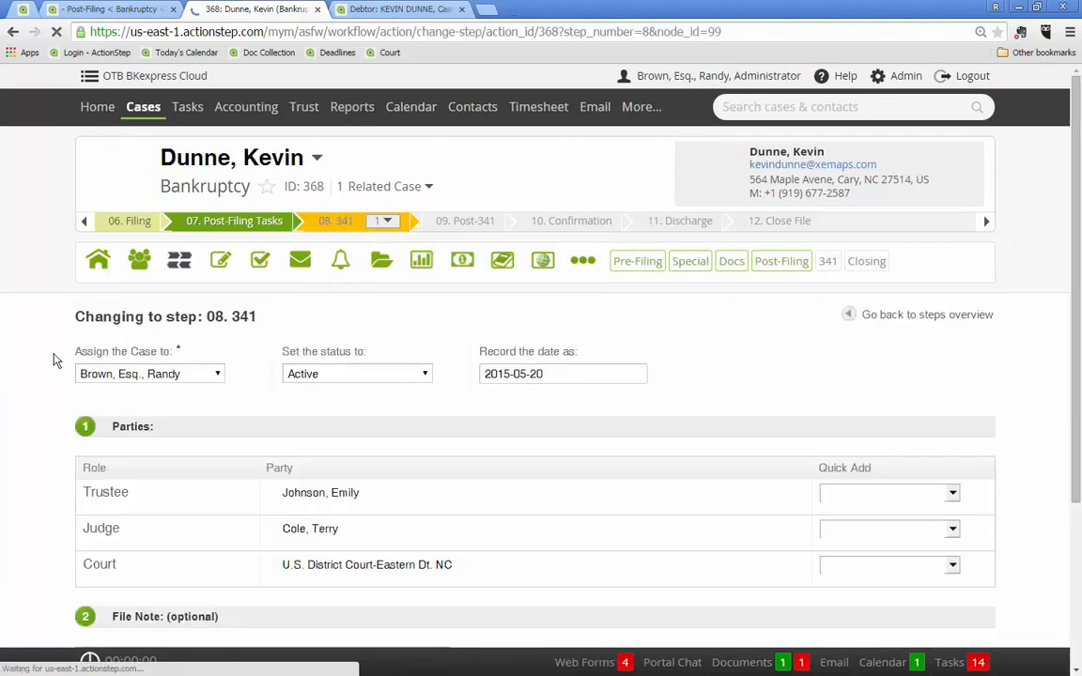
scroll(48, 357, down, 3)
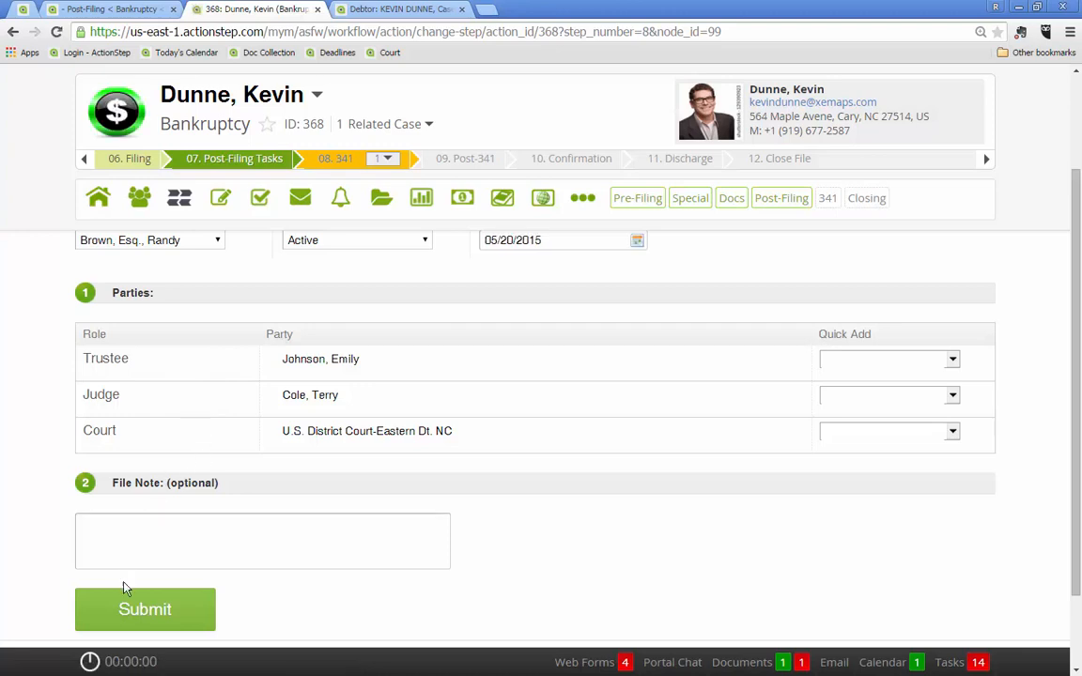
click(147, 618)
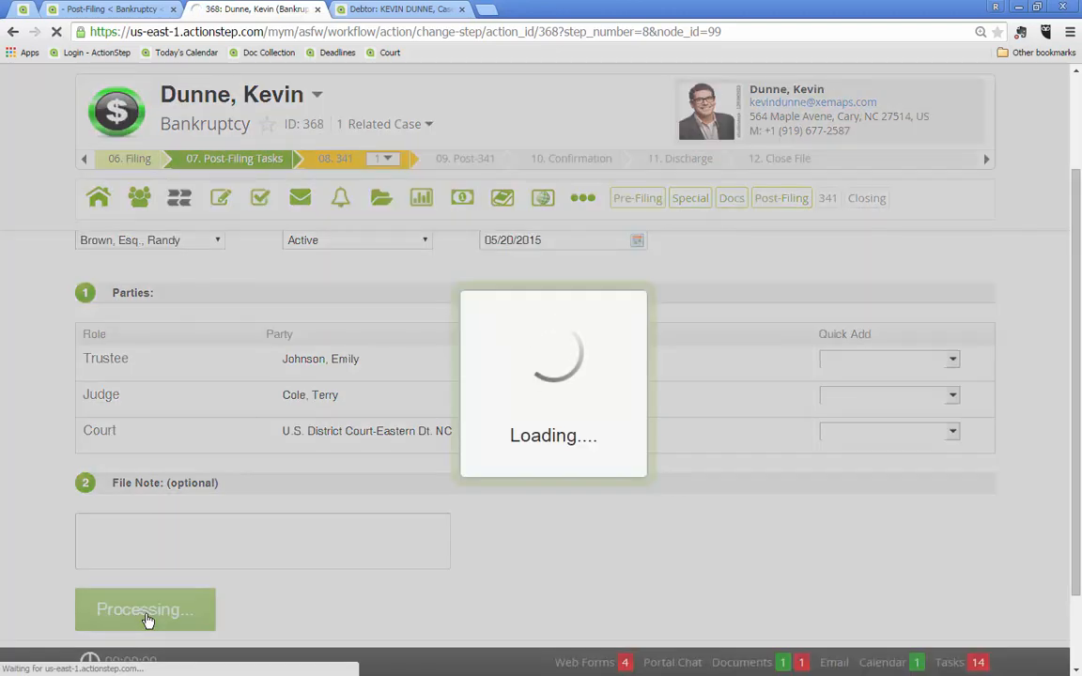